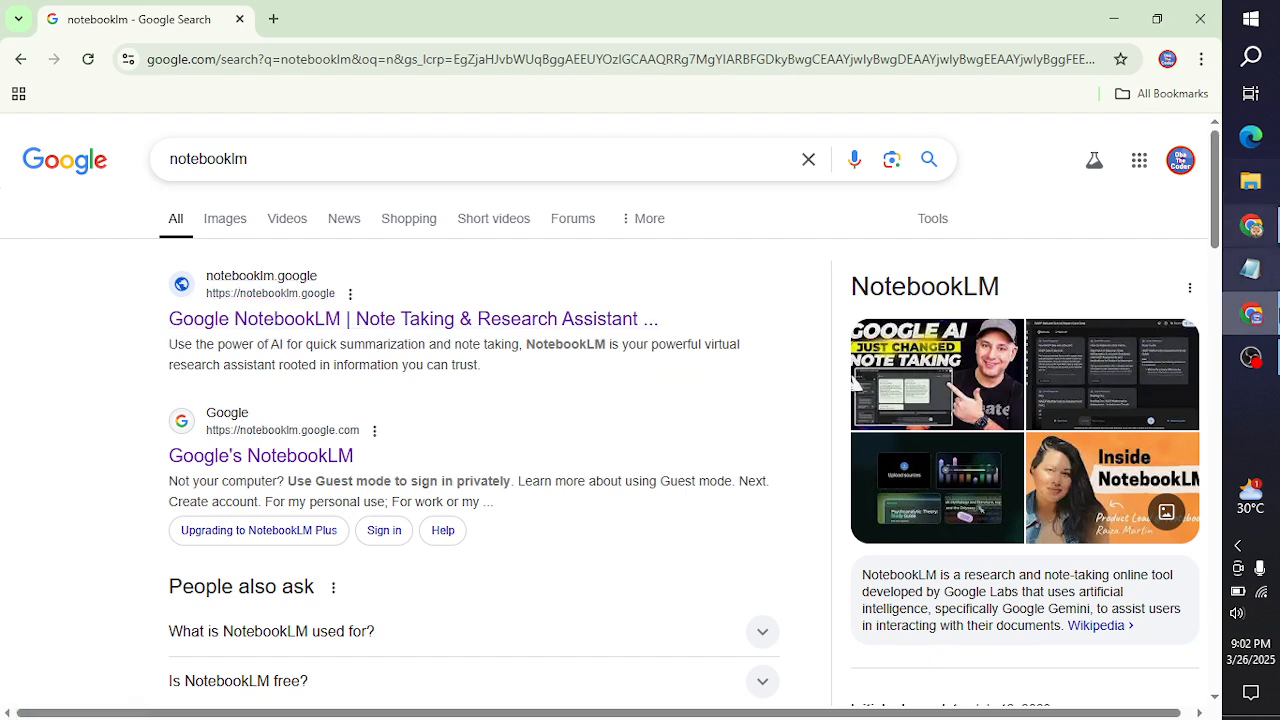
Open the Google NotebookLM website from the search results, start a new notebook and dismiss its Add sources dialog.
left_click(572, 316)
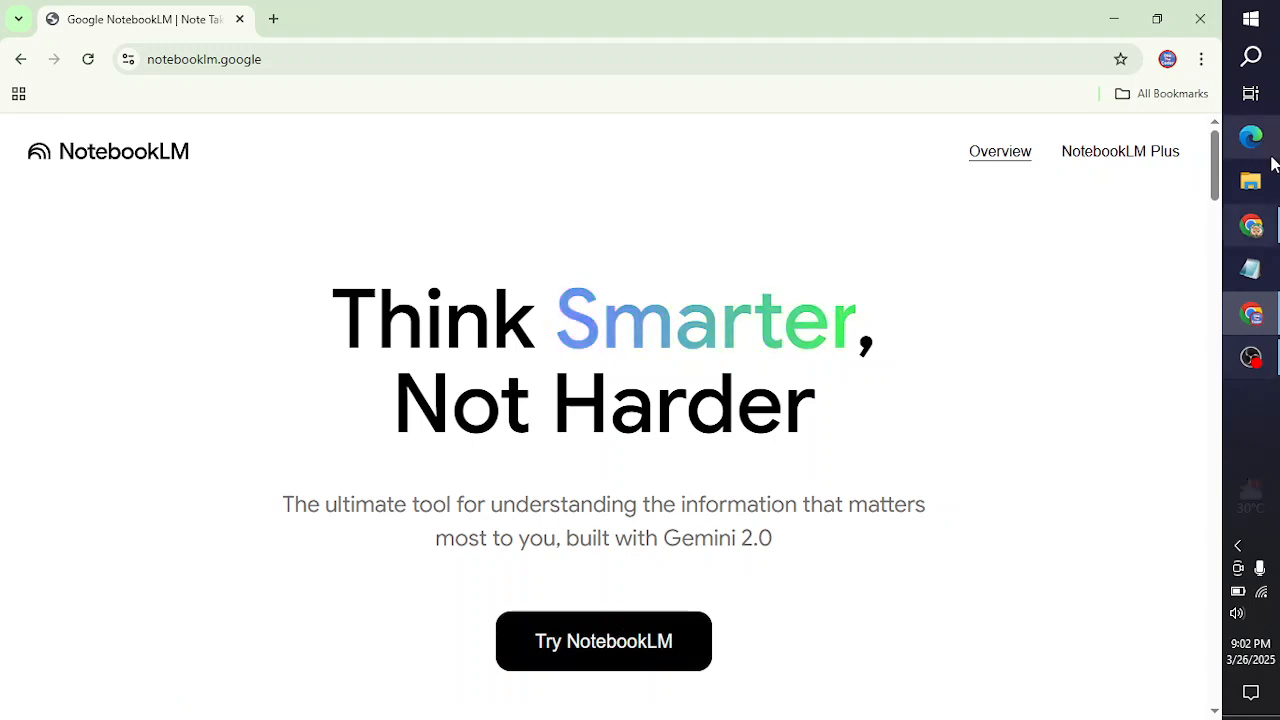
left_click(1256, 357)
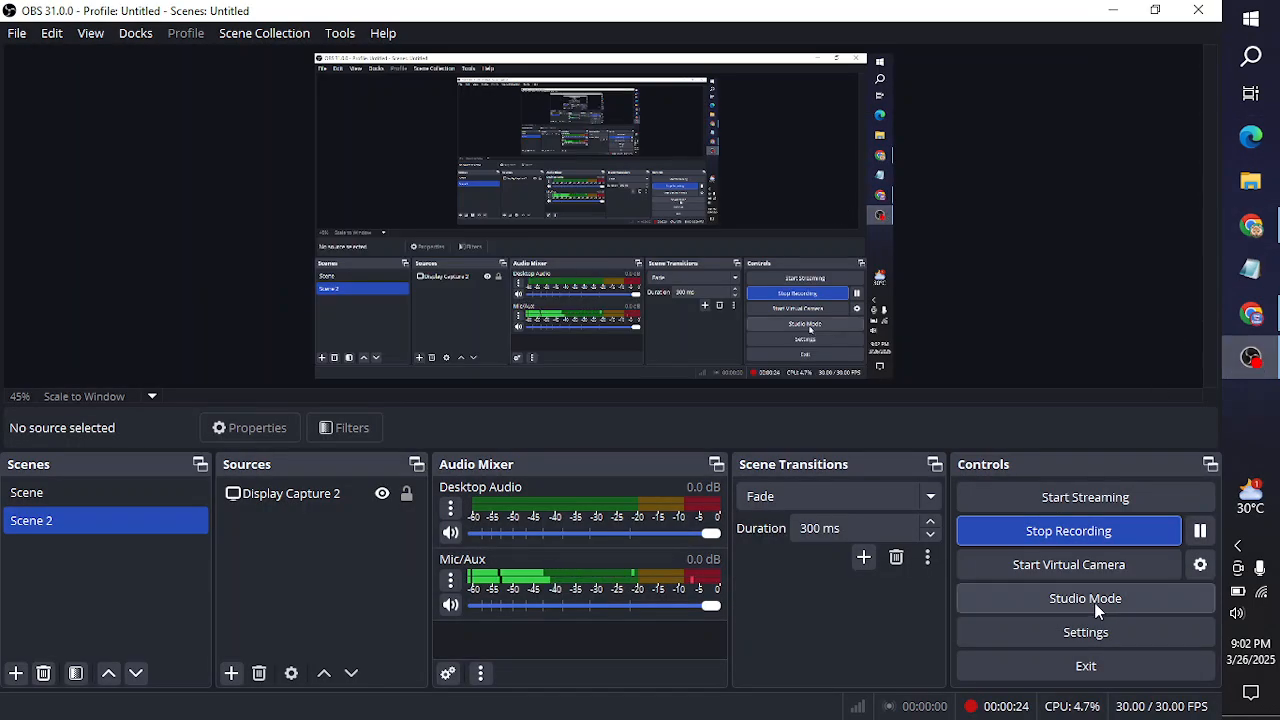
left_click(1251, 313)
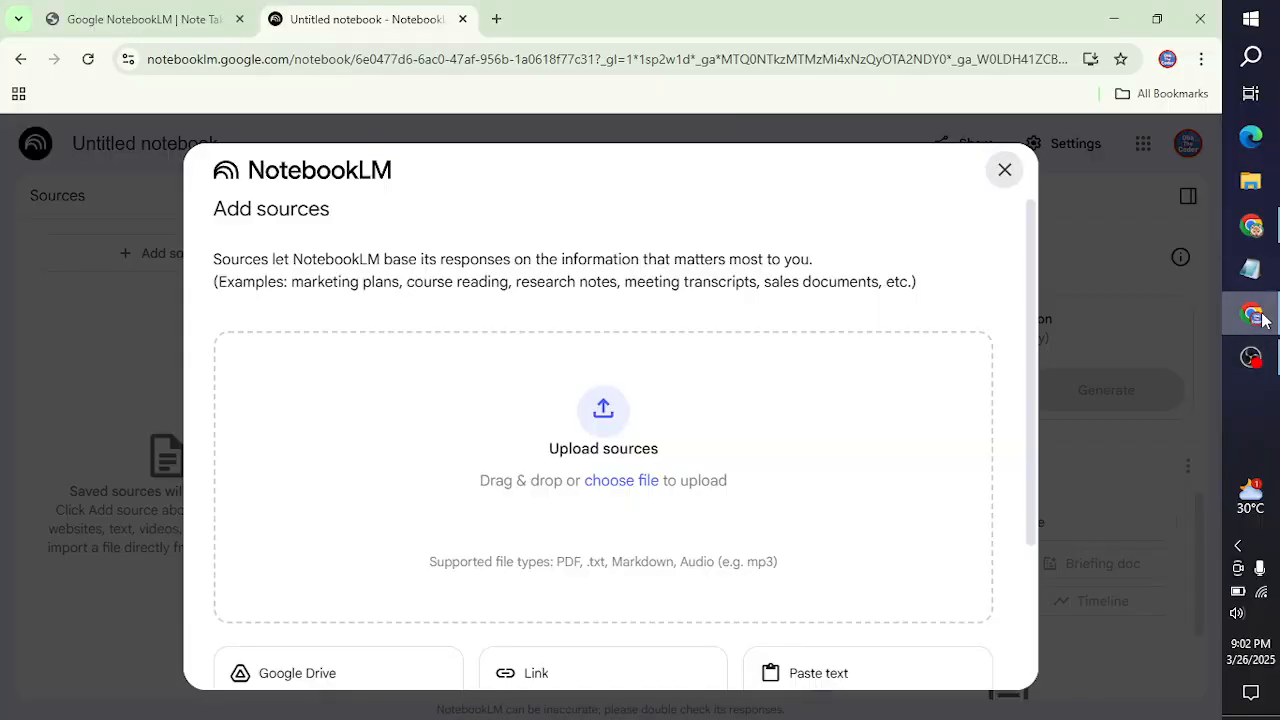
left_click(1008, 170)
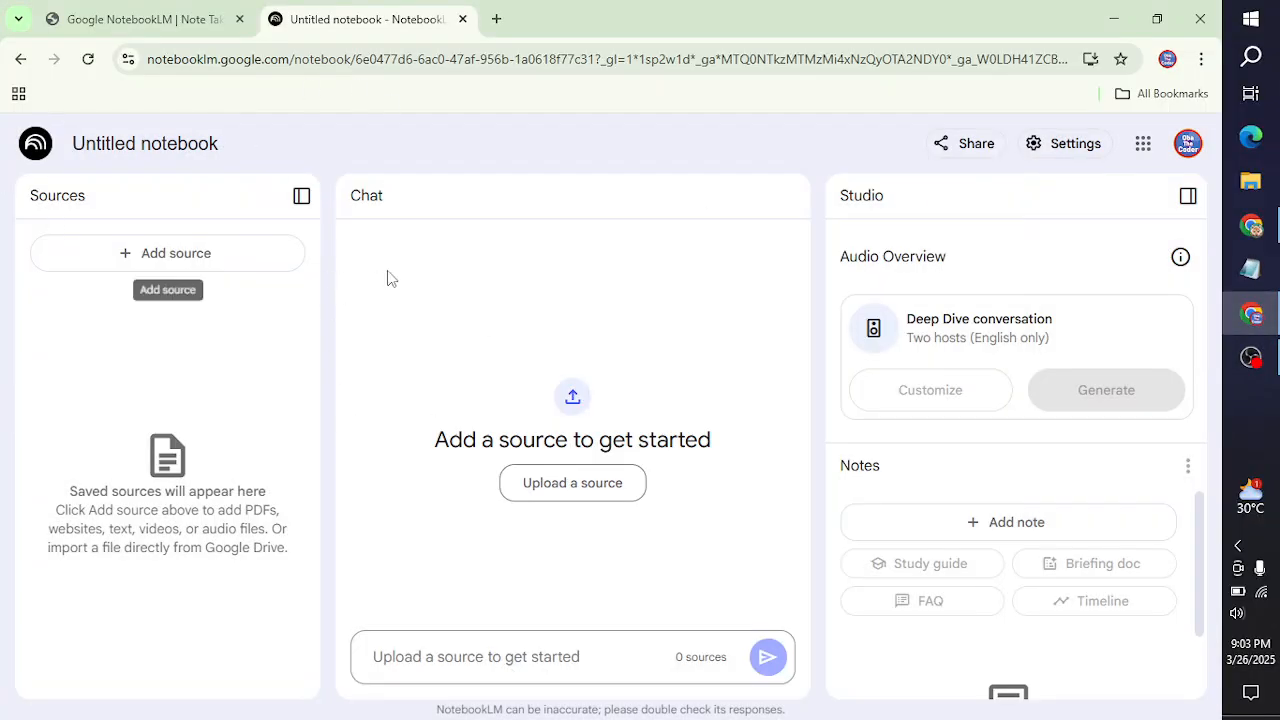
Start adding a copied-text source to the untitled notebook, ready for text entry.
left_click(155, 250)
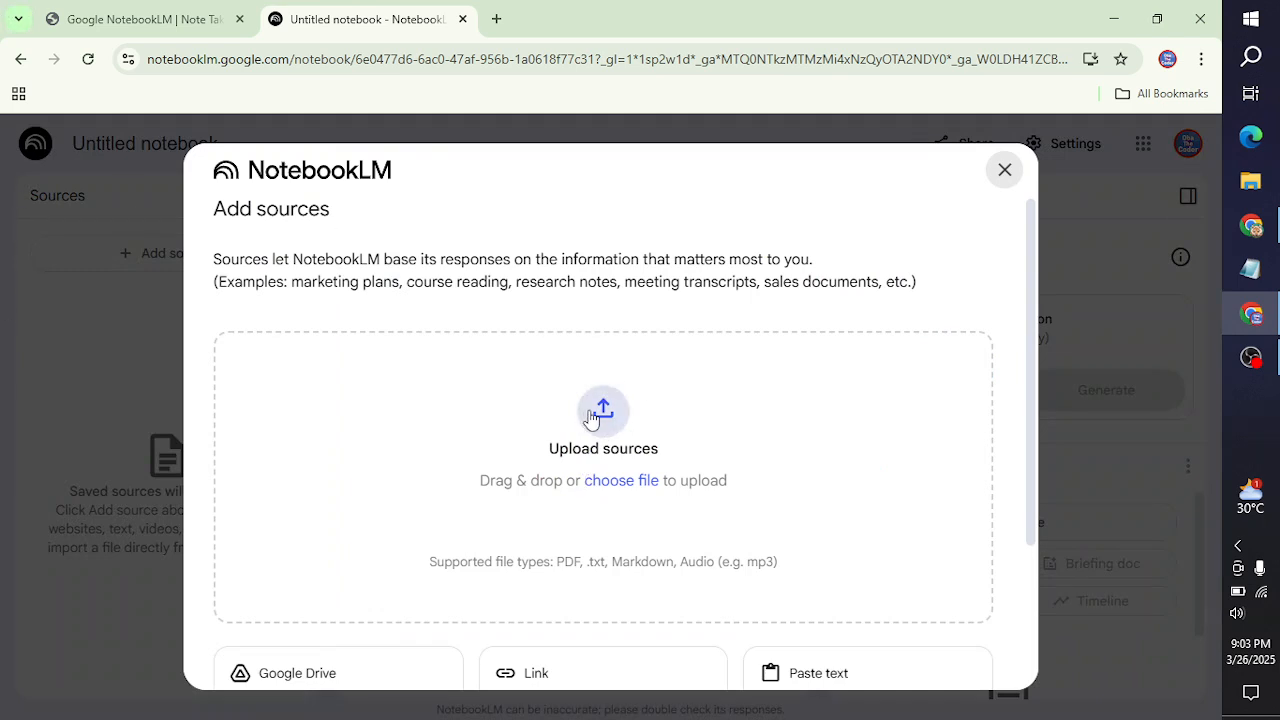
scroll(680, 466, "down", 3)
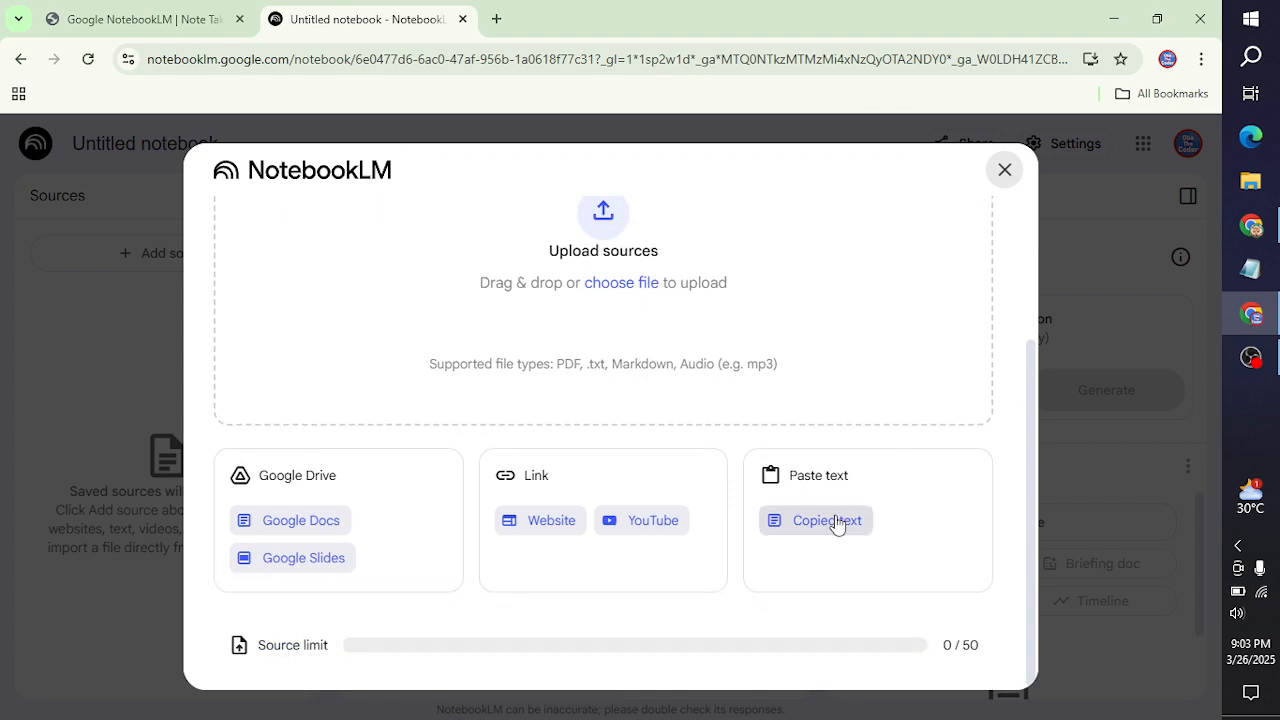
left_click(796, 529)
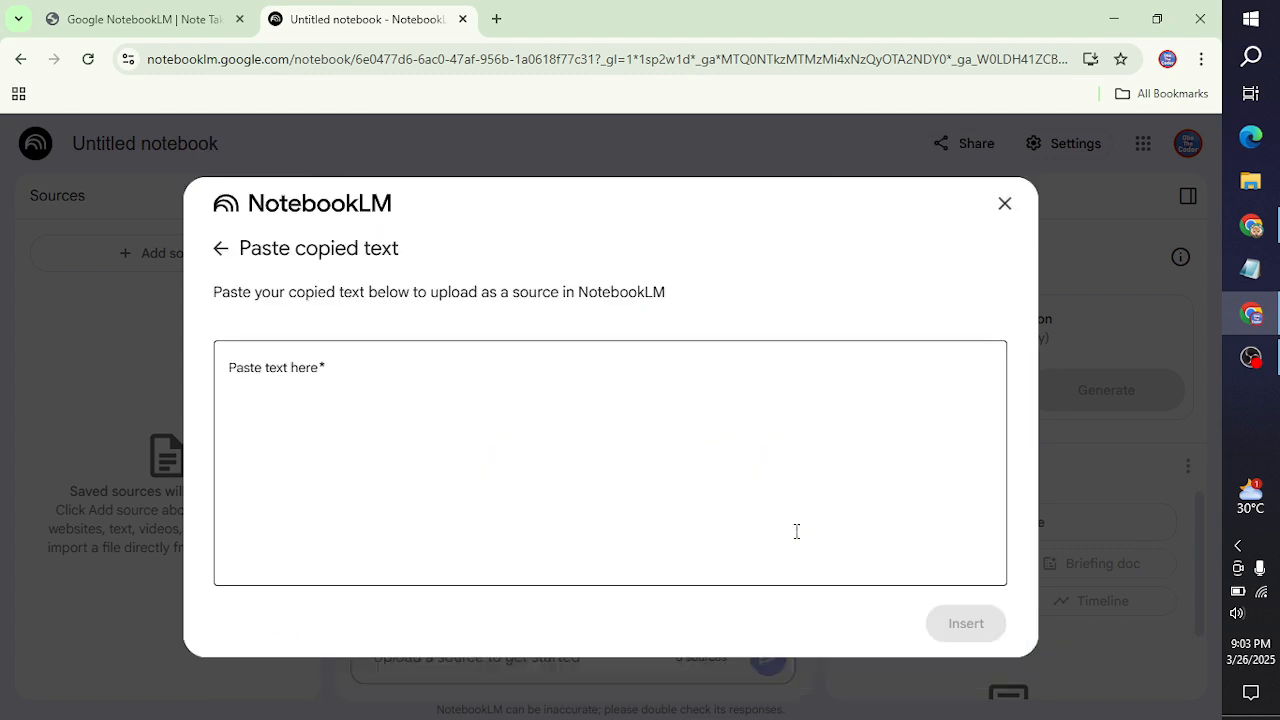
left_click(722, 470)
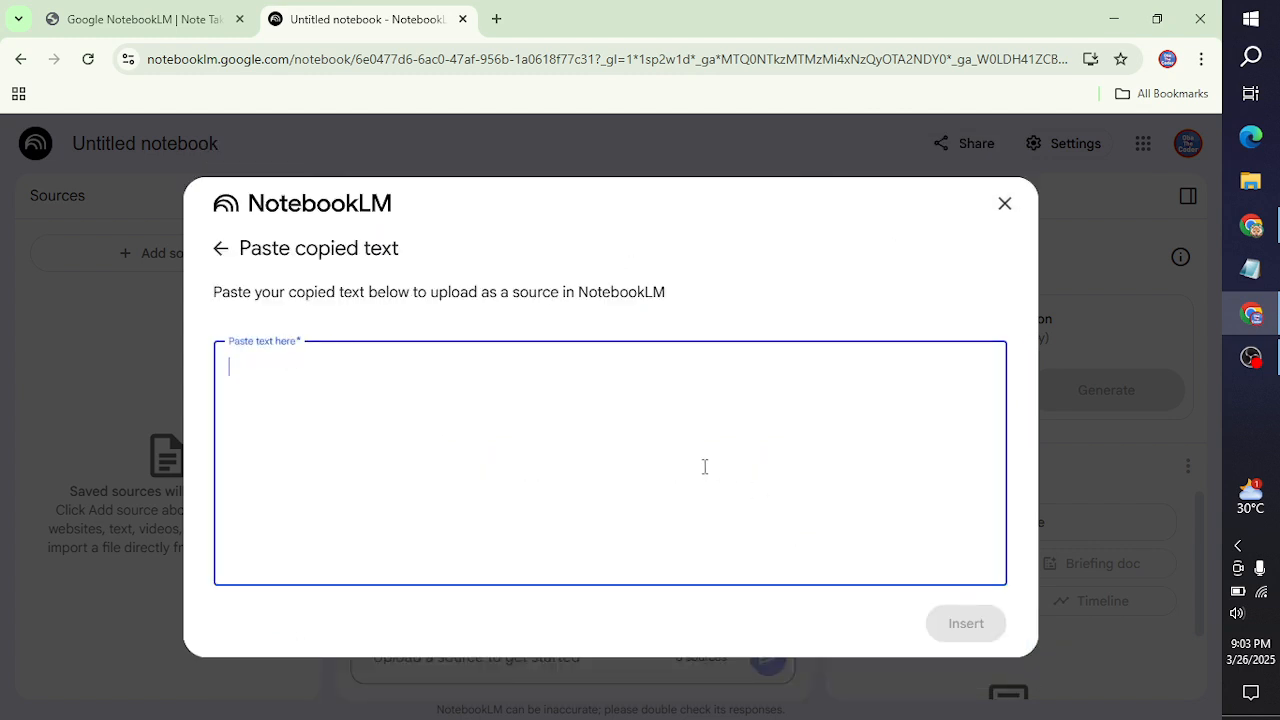
type("kjdhghsdfqwedfgbnmoiuhgfds")
key("BackSpace")
key("BackSpace")
key("BackSpace")
key("BackSpace")
key("BackSpace")
key("BackSpace")
key("BackSpace")
key("BackSpace")
key("BackSpace")
key("BackSpace")
key("BackSpace")
key("BackSpace")
key("BackSpace")
key("BackSpace")
key("BackSpace")
key("BackSpace")
key("BackSpace")
key("BackSpace")
key("BackSpace")
key("BackSpace")
Enter the heading "coding" and the line "coding is very good as a job" as source text and insert it into the notebook.
type("coding is very g")
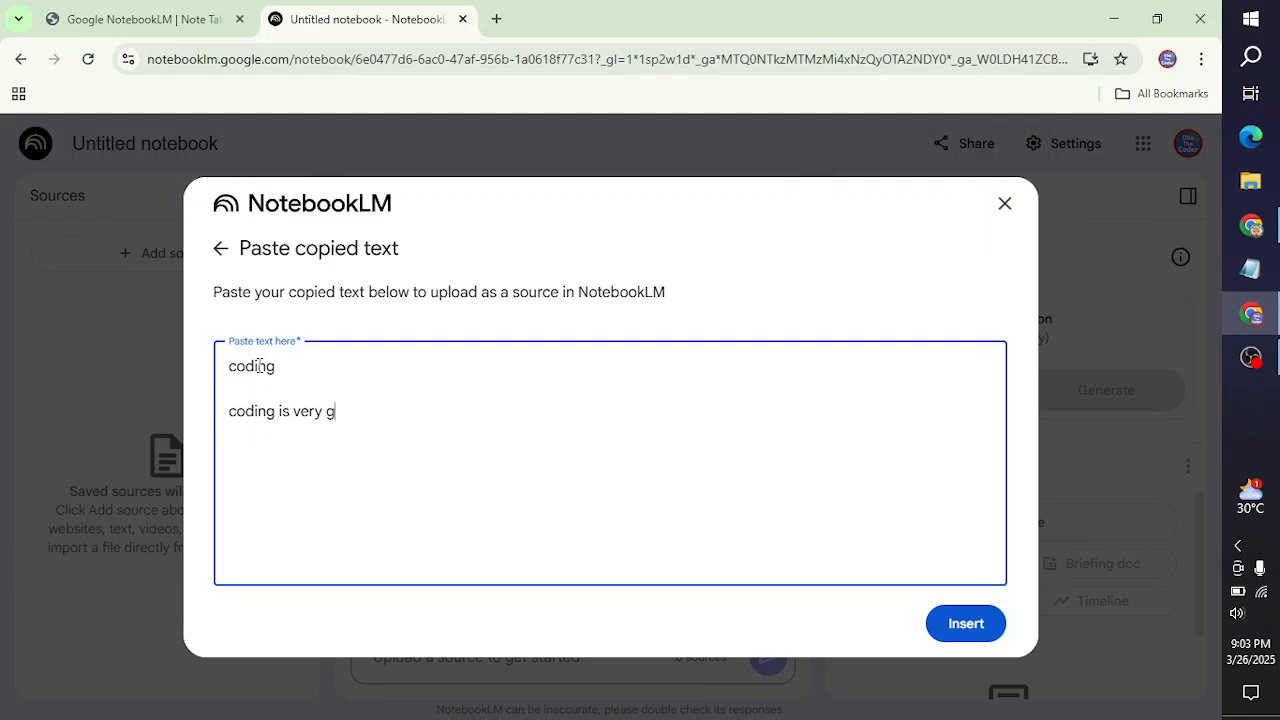
type("a job")
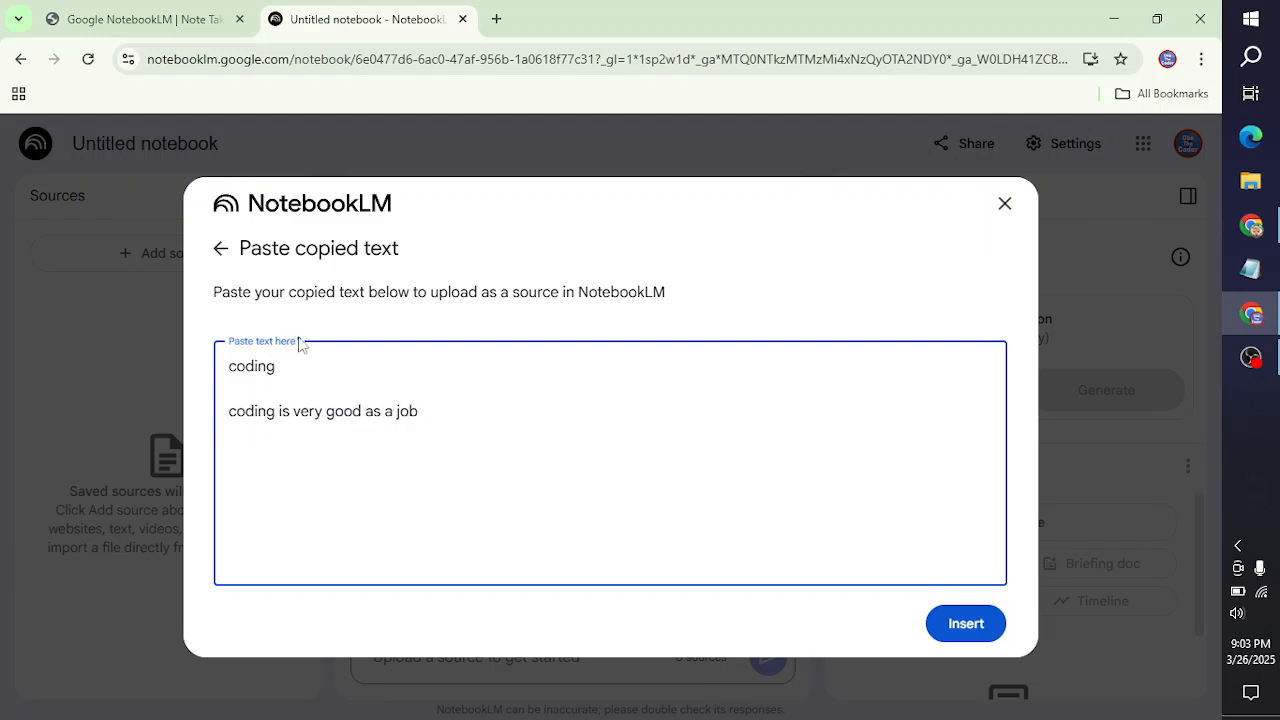
left_click_drag(460, 416, 314, 320)
left_click(654, 446)
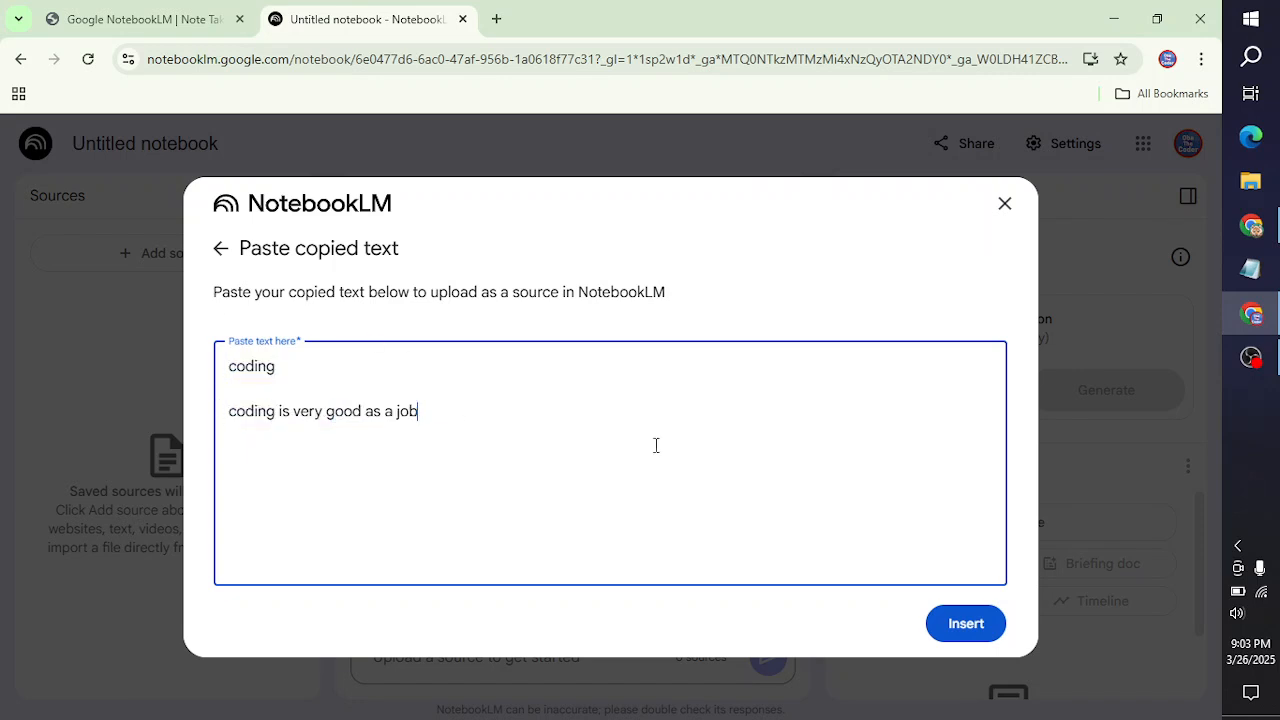
left_click(955, 620)
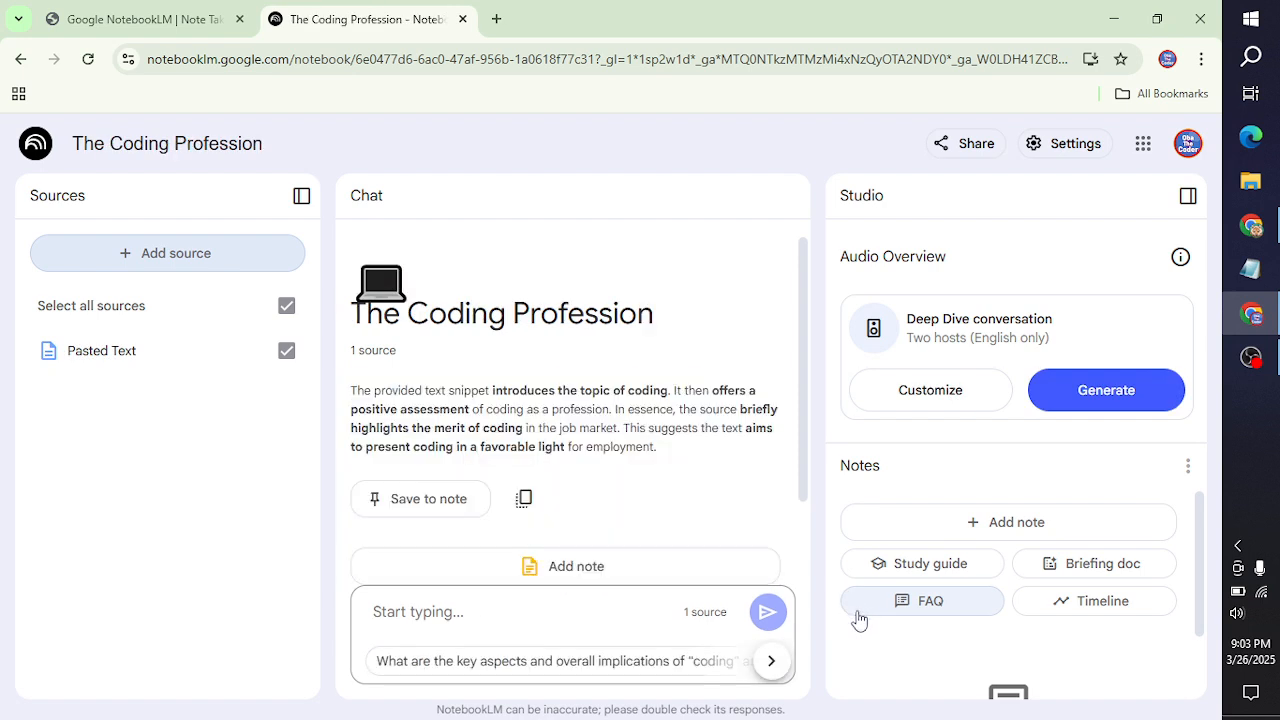
Open the pasted text source and have the chat discuss its key topic on coding as a job.
scroll(488, 382, "down", 2)
scroll(488, 382, "up", 1)
scroll(488, 382, "down", 2)
scroll(488, 382, "up", 2)
left_click(134, 366)
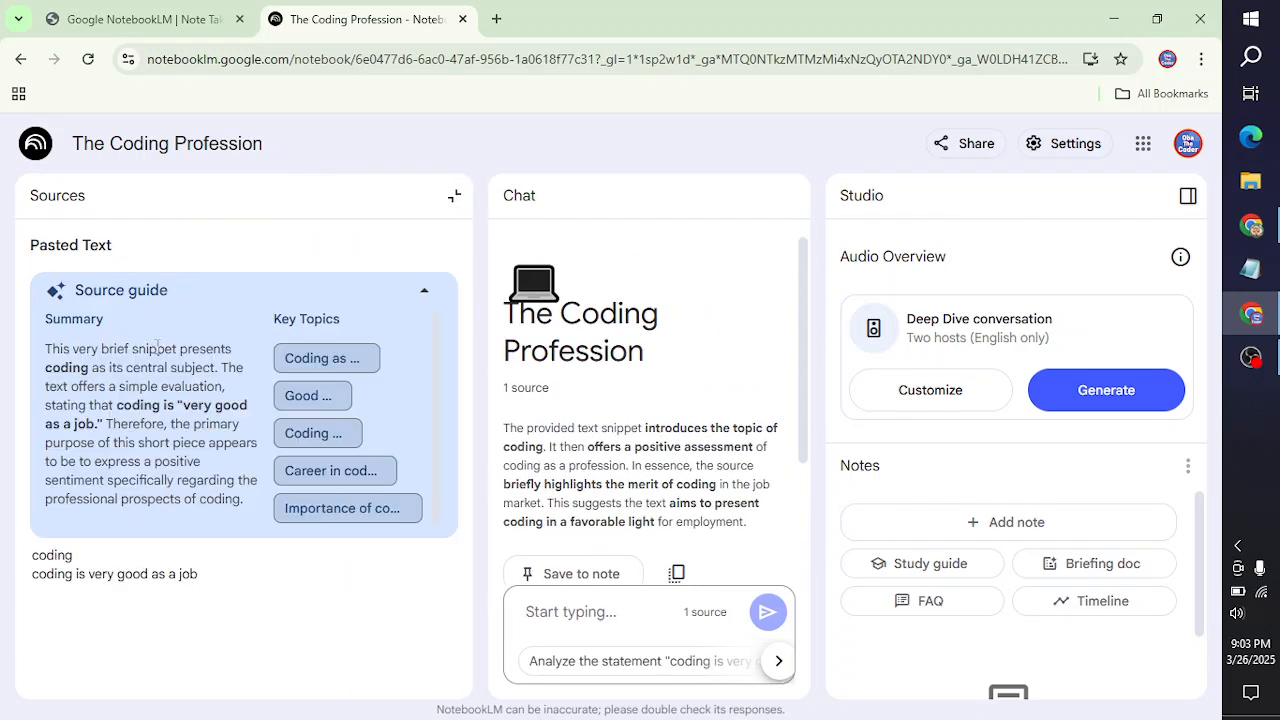
left_click(324, 360)
scroll(622, 537, "up", 5)
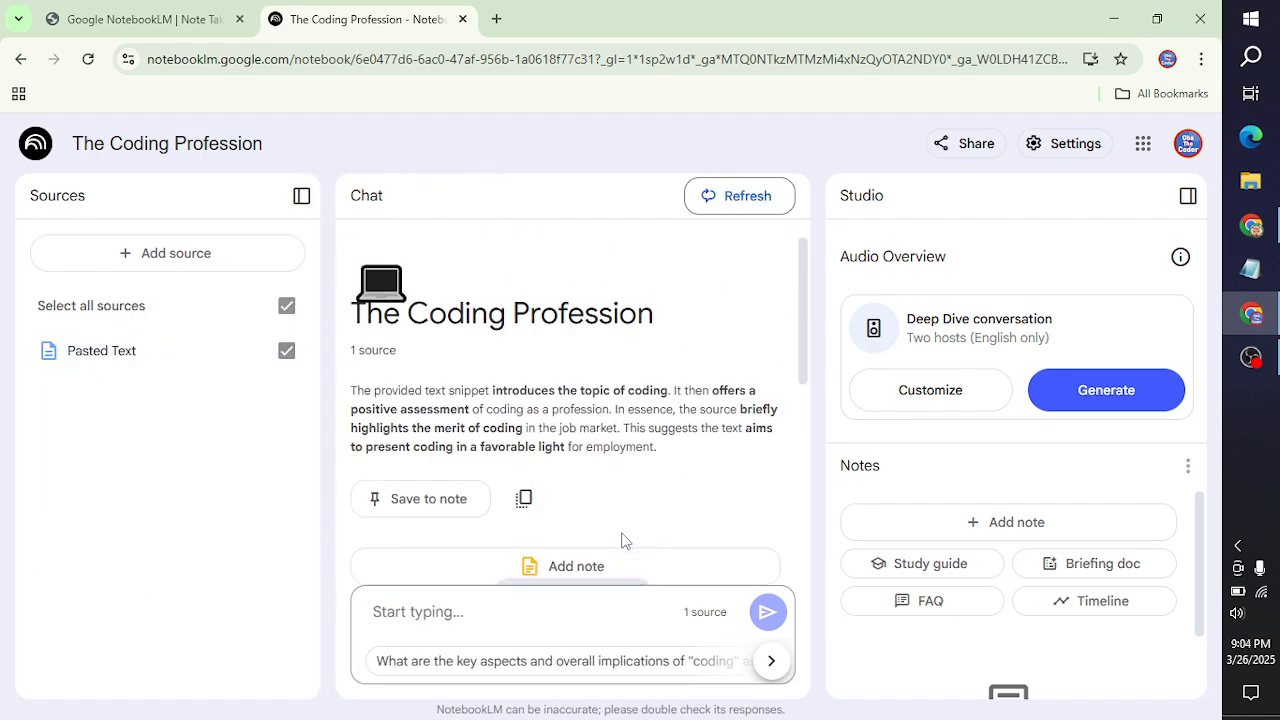
left_click(622, 542)
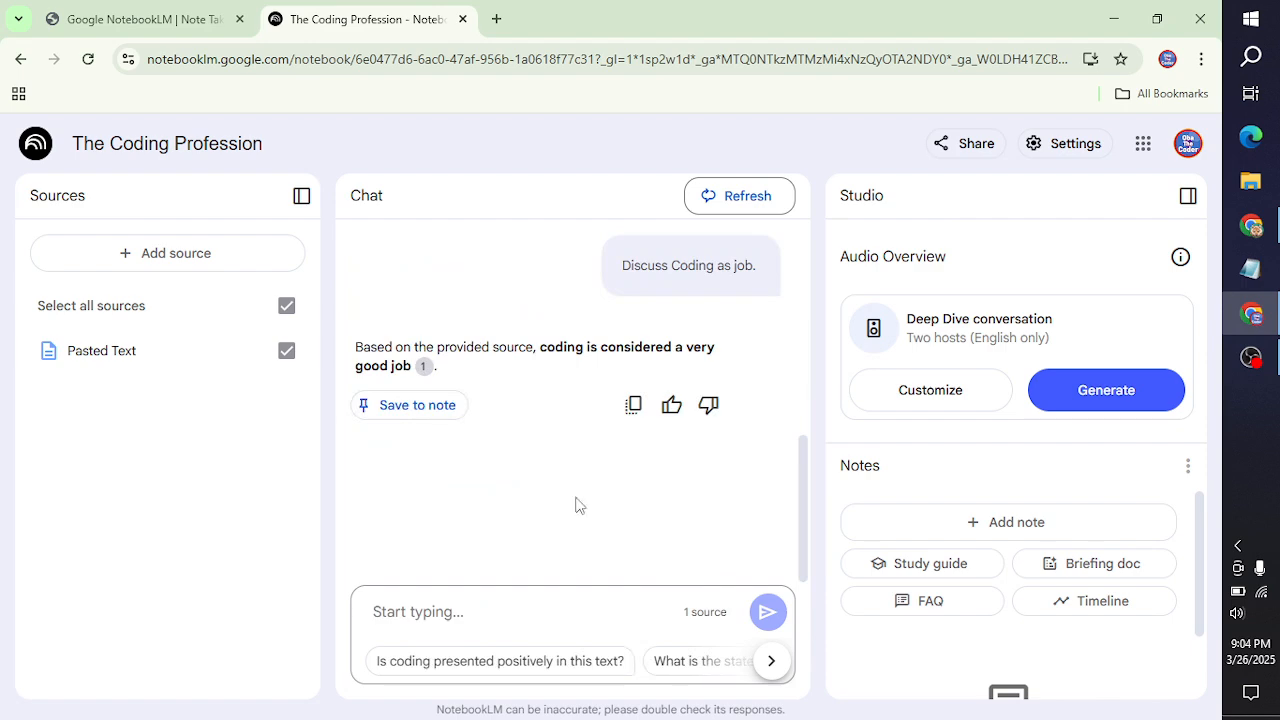
Add a second copied-text source reading "coding is very in demand nowadays but sadly ai is taking over the jobs".
left_click(245, 273)
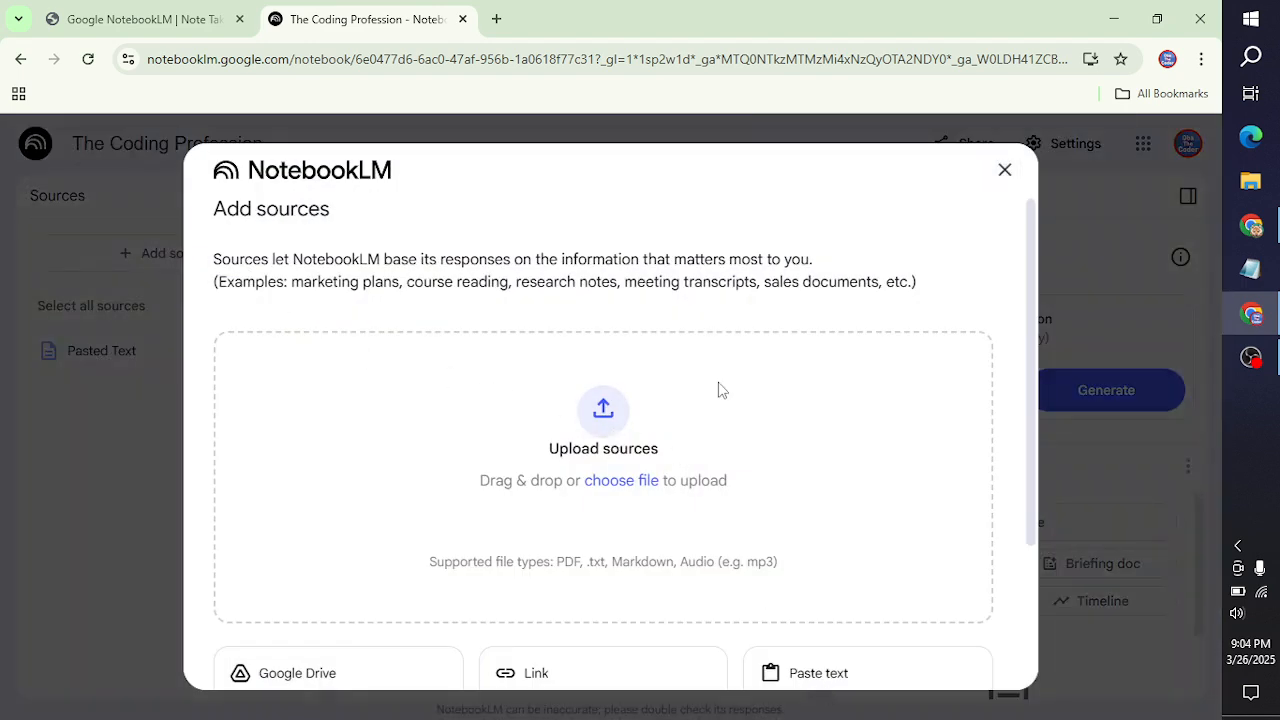
scroll(720, 389, "down", 3)
left_click(788, 528)
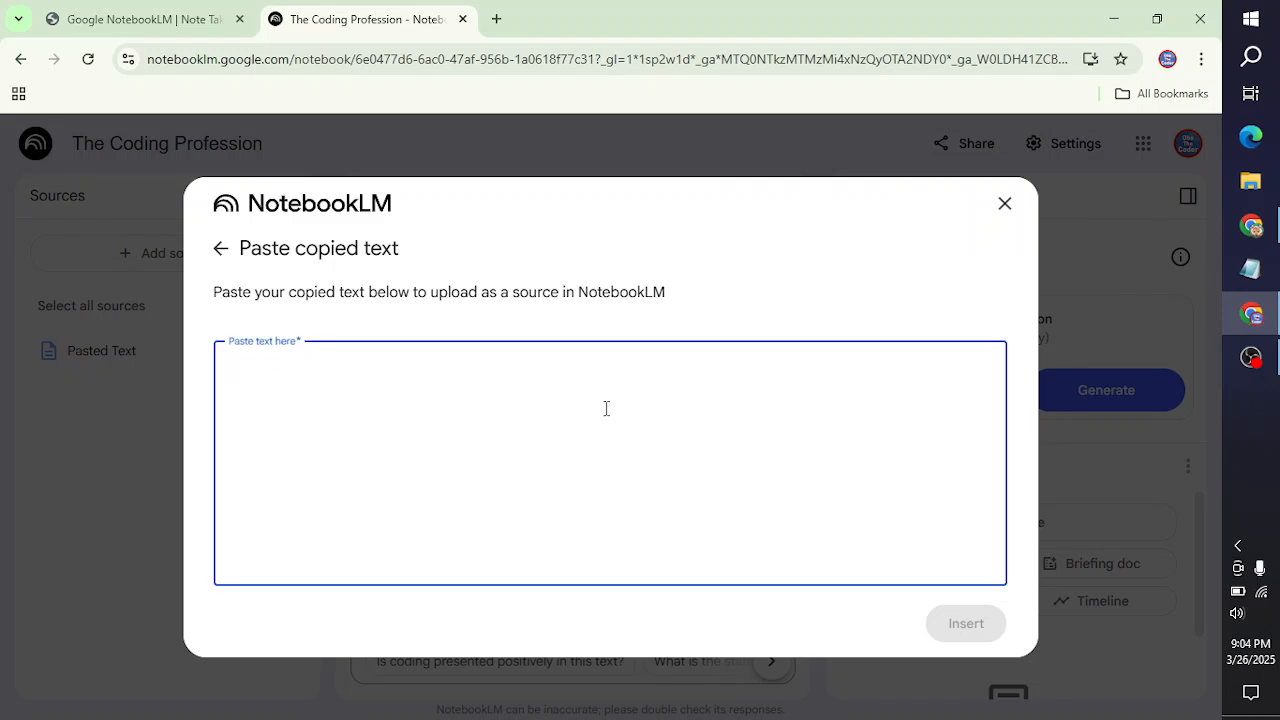
type("coding is very i")
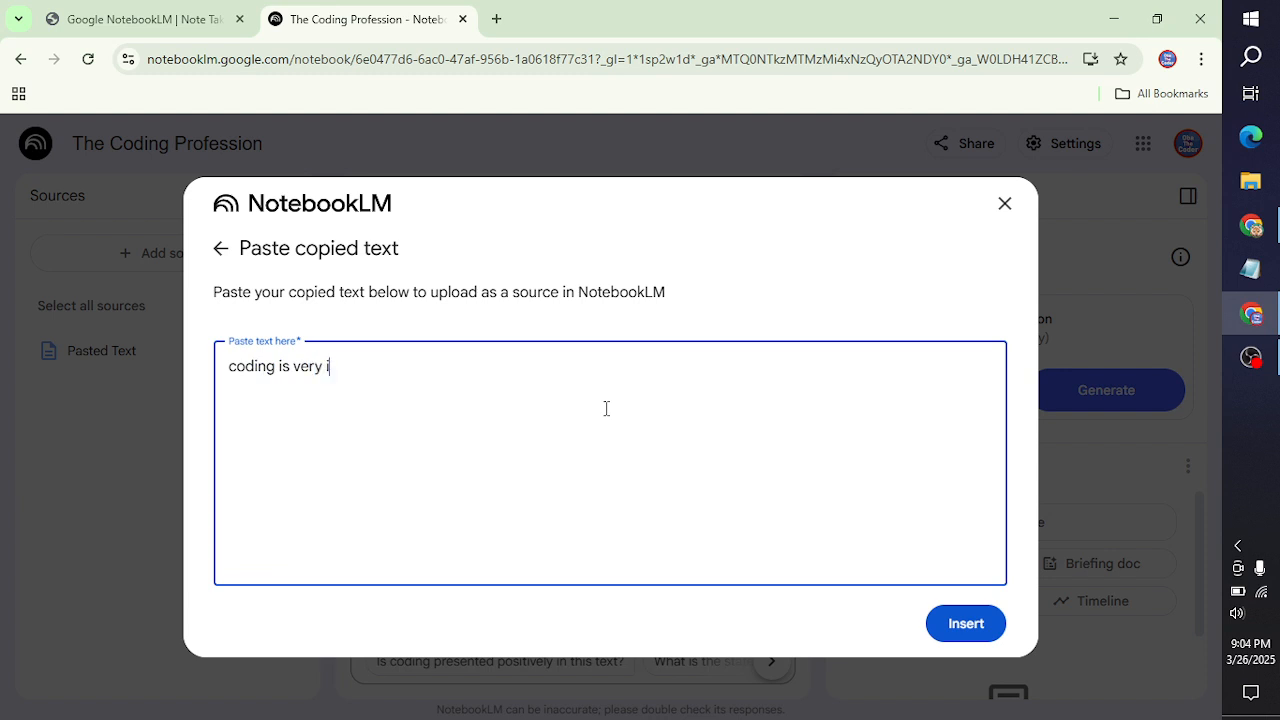
type("n demand nowadays but sadly ai is taking over")
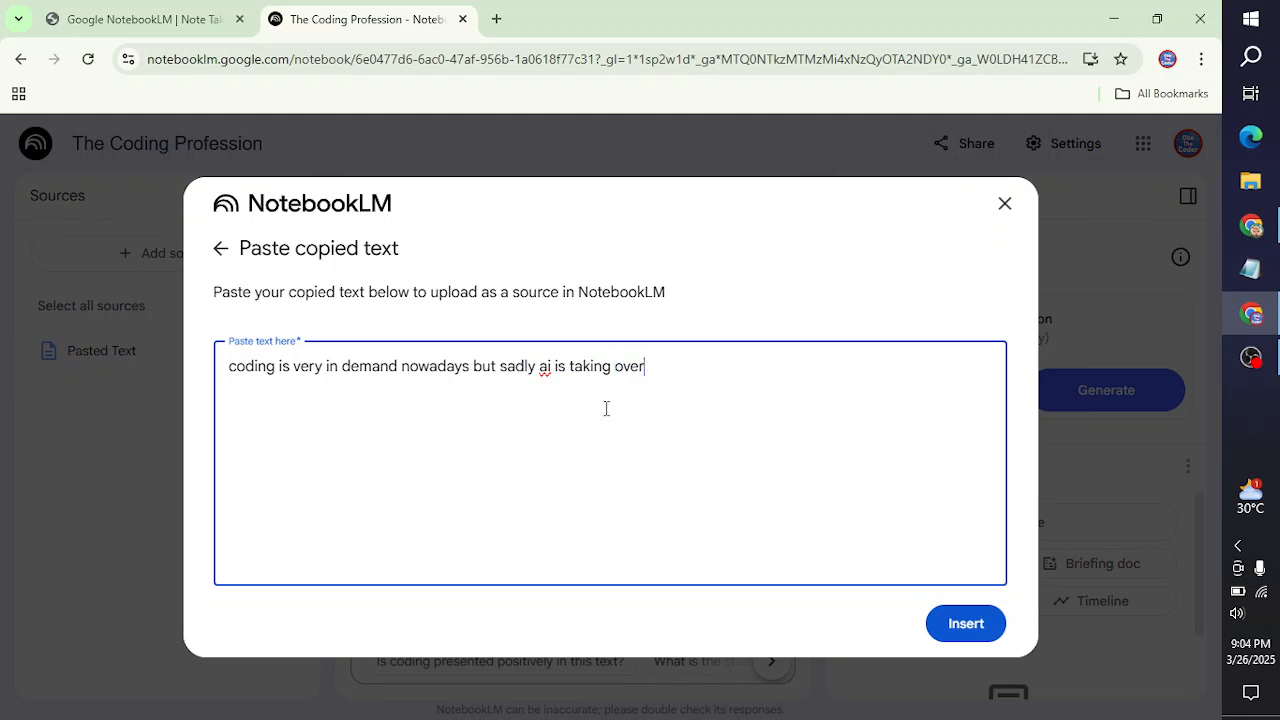
type("bs")
left_click(972, 627)
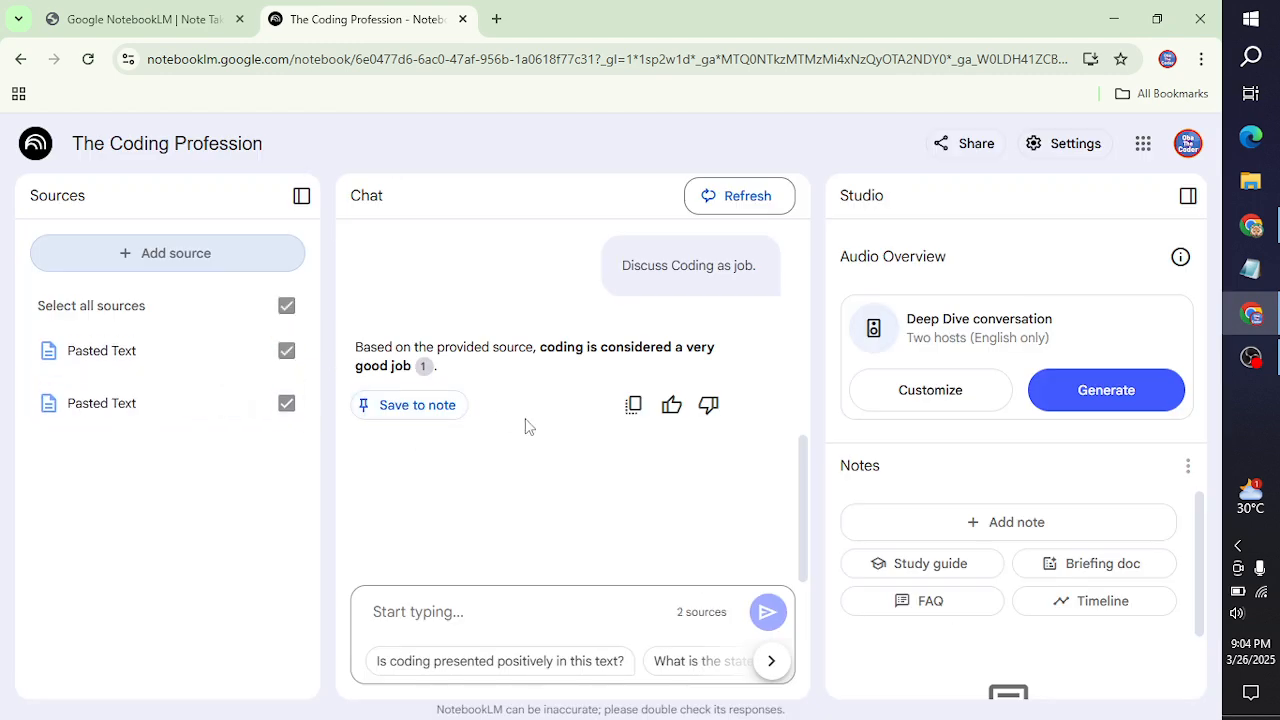
Refresh the chat to clear the existing conversation.
scroll(527, 421, "up", 5)
scroll(527, 421, "down", 5)
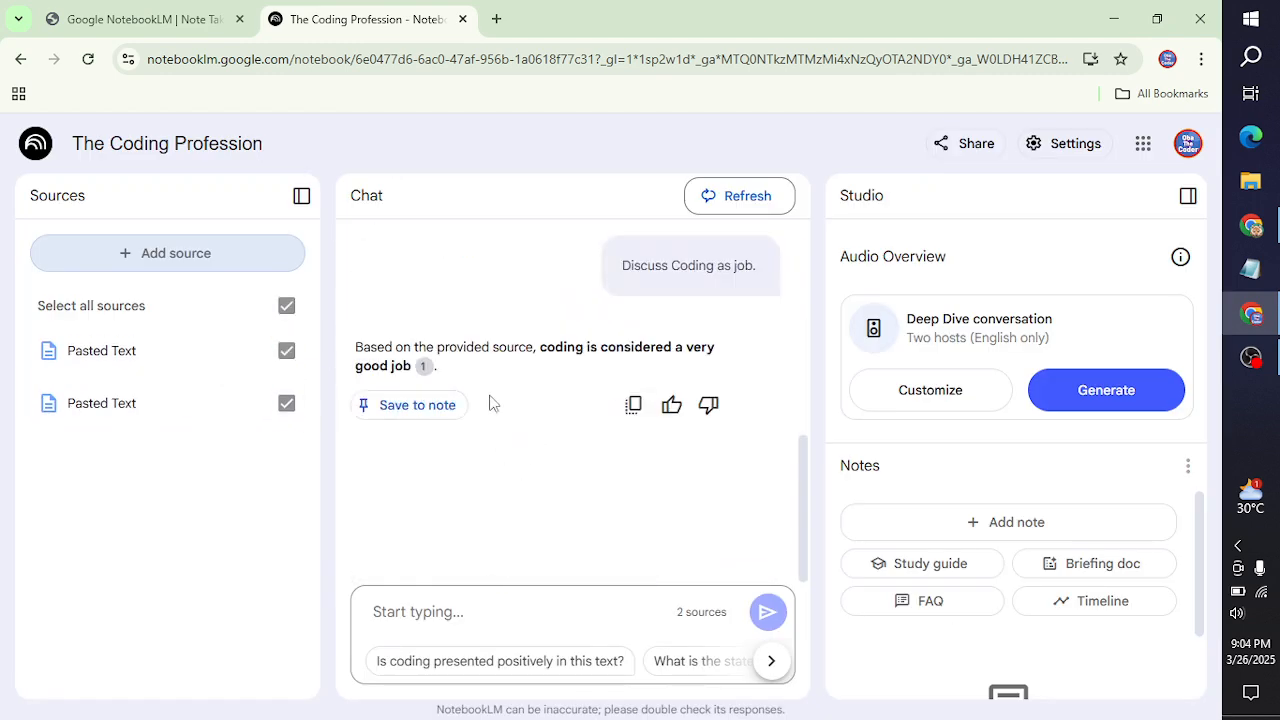
left_click(718, 195)
left_click(668, 452)
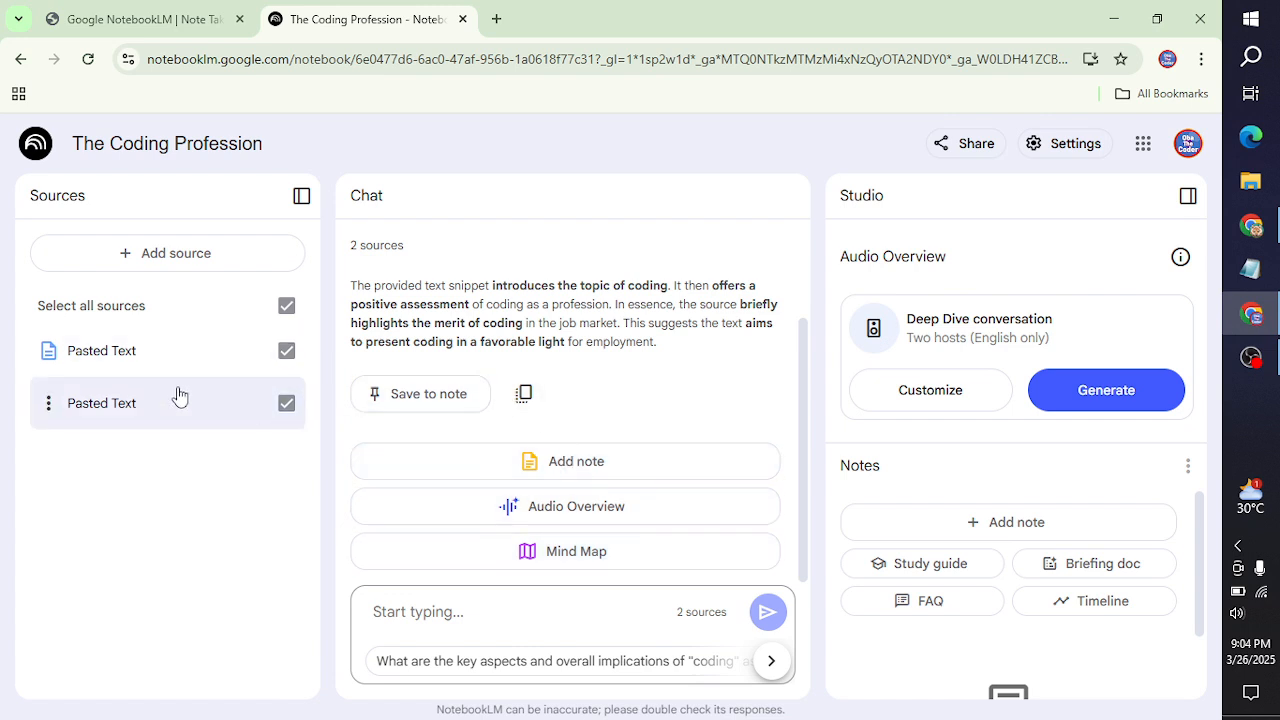
Send a blank message in the chat and review the reply based on both sources.
left_click(639, 611)
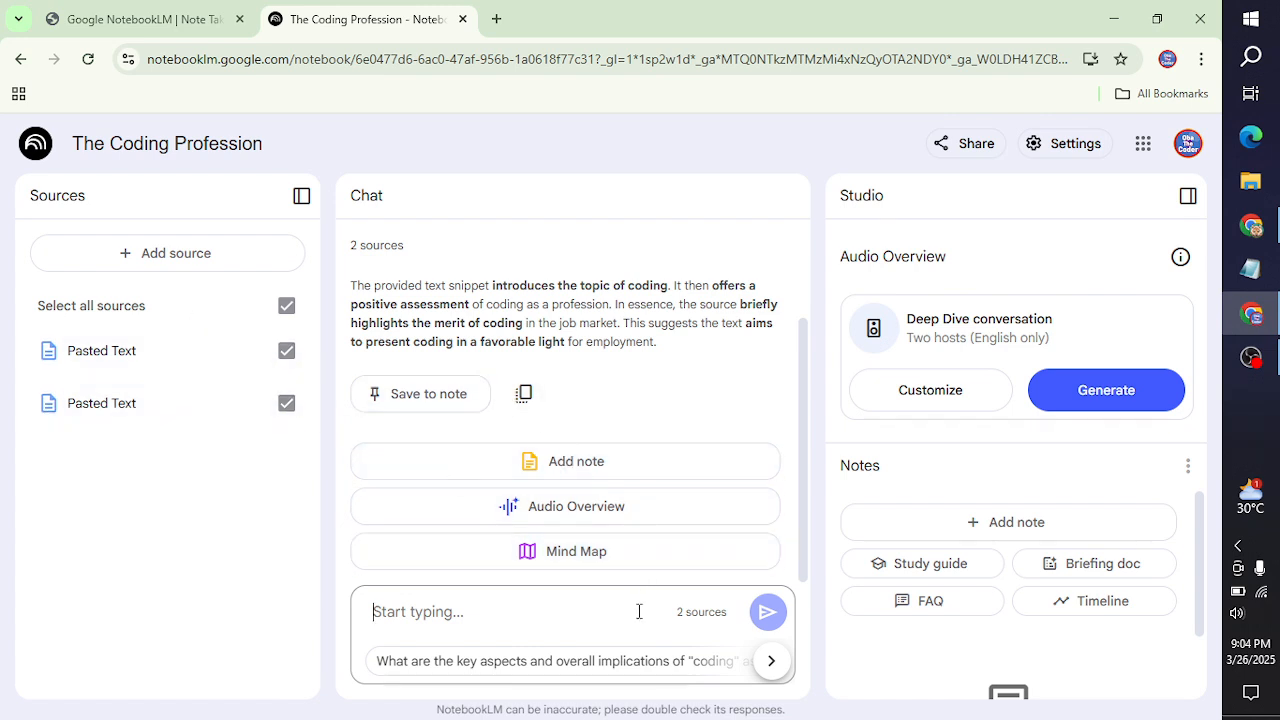
type("y")
key("BackSpace")
left_click(768, 614)
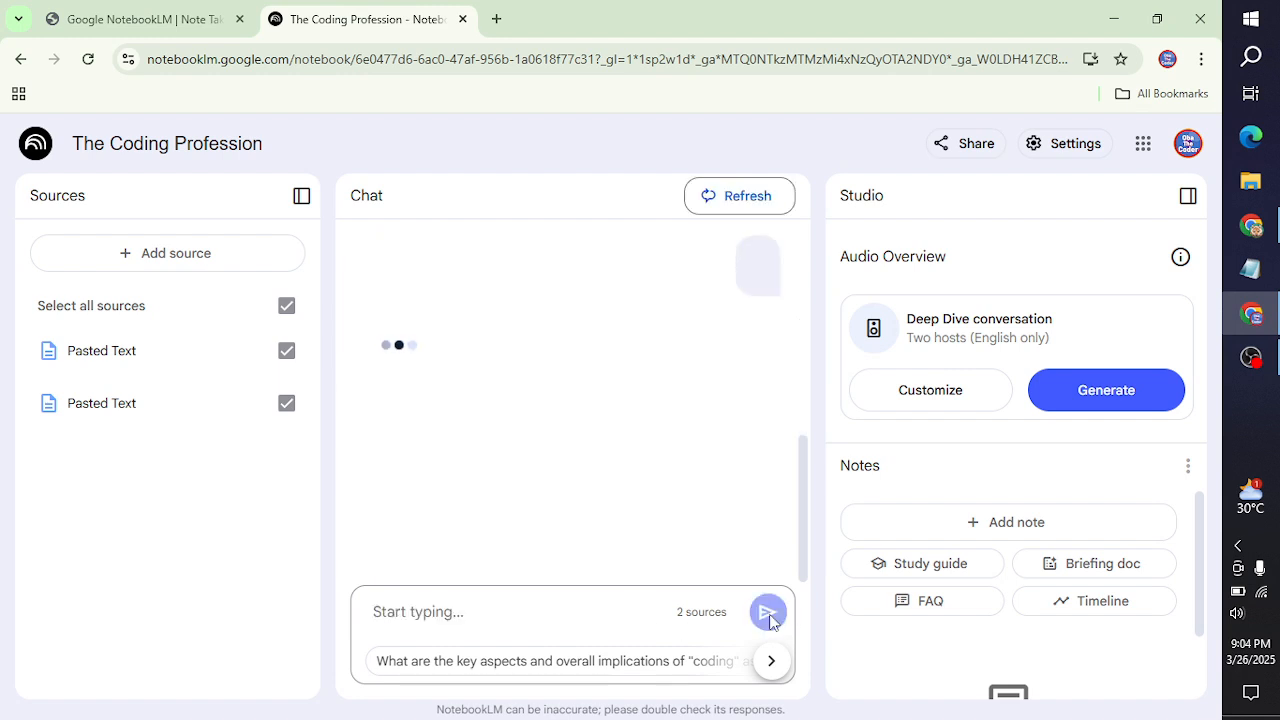
left_click_drag(754, 267, 801, 359)
left_click(696, 275)
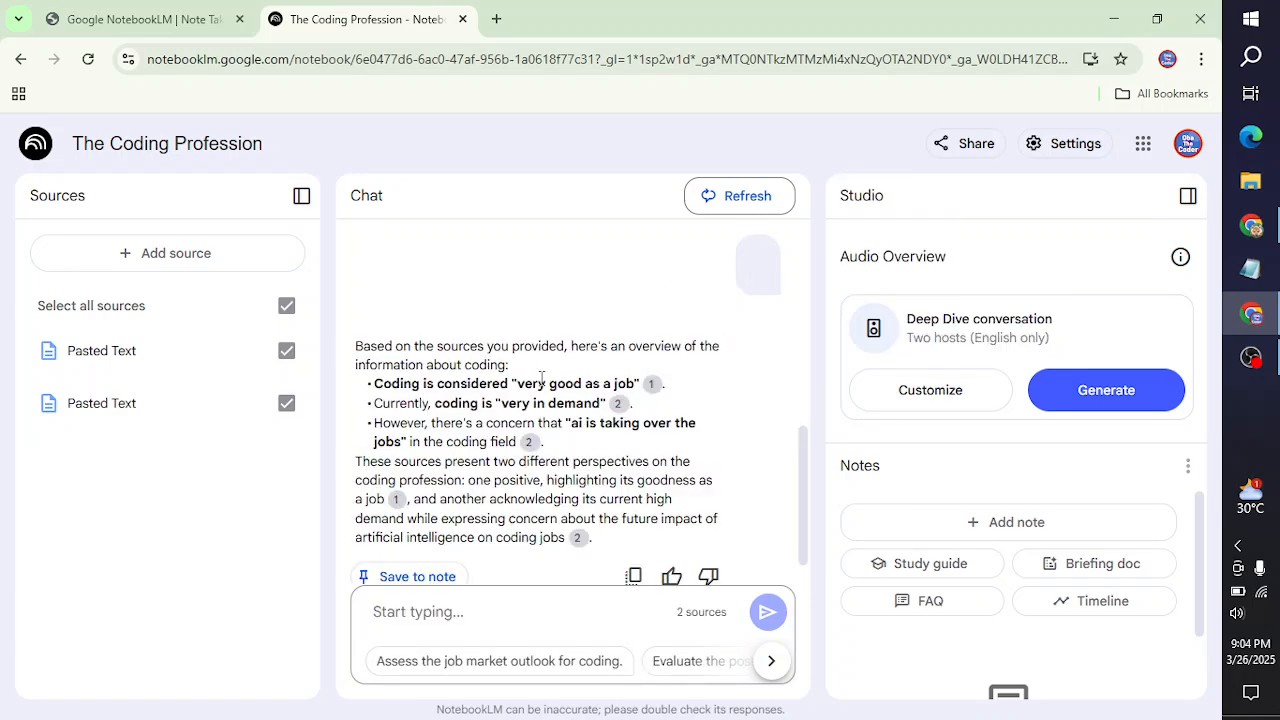
scroll(541, 378, "down", 1)
scroll(541, 382, "up", 5)
scroll(543, 380, "down", 5)
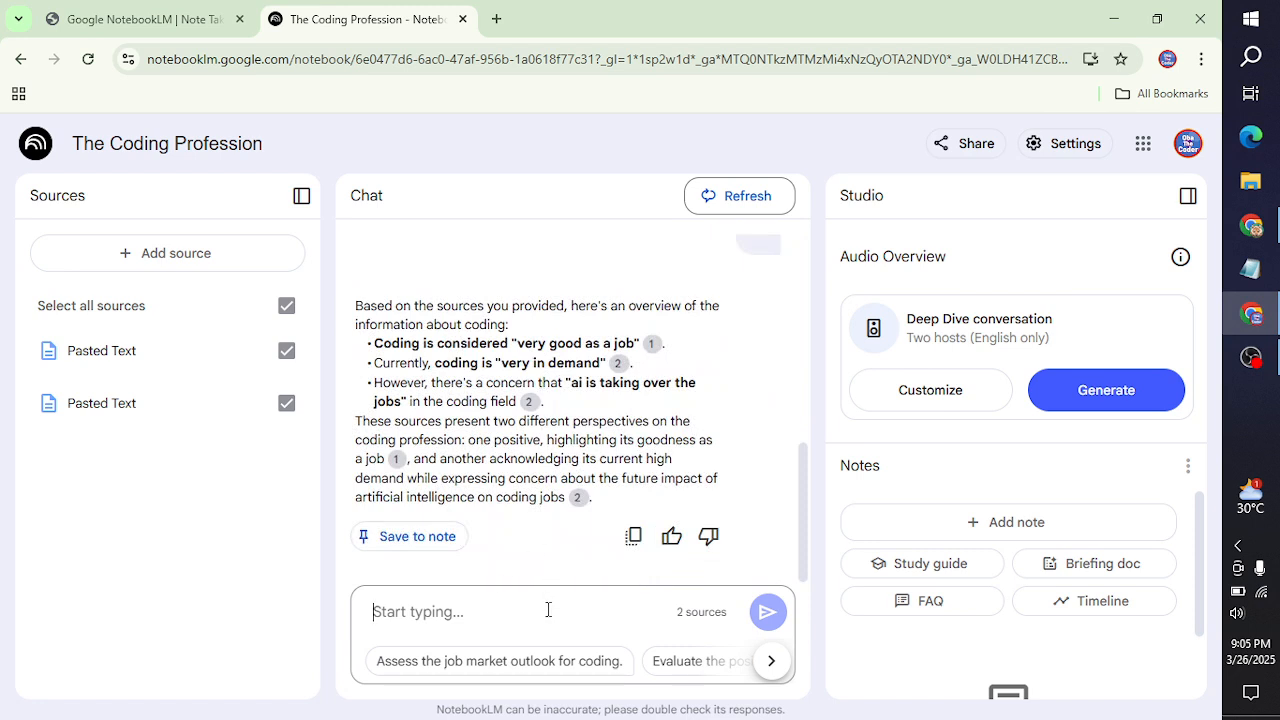
Ask the chat to "make it longer" and read through the expanded reply.
type("make it")
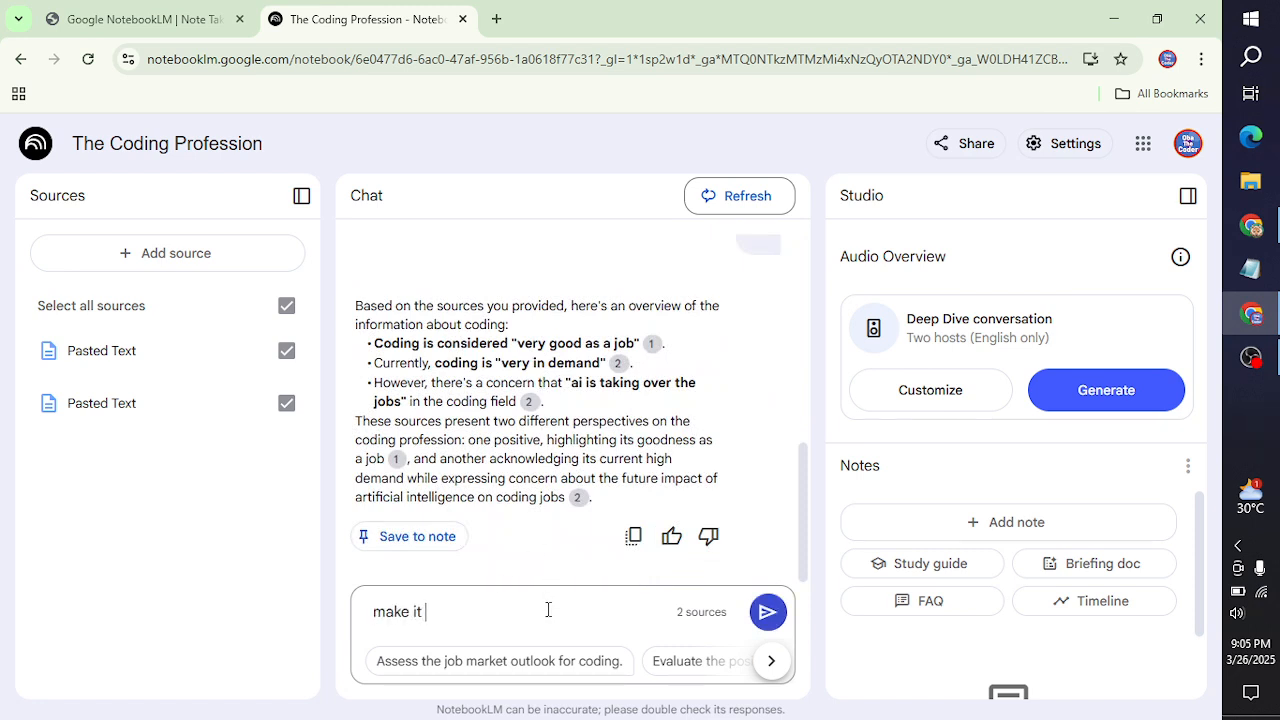
type(" longer")
key("Return")
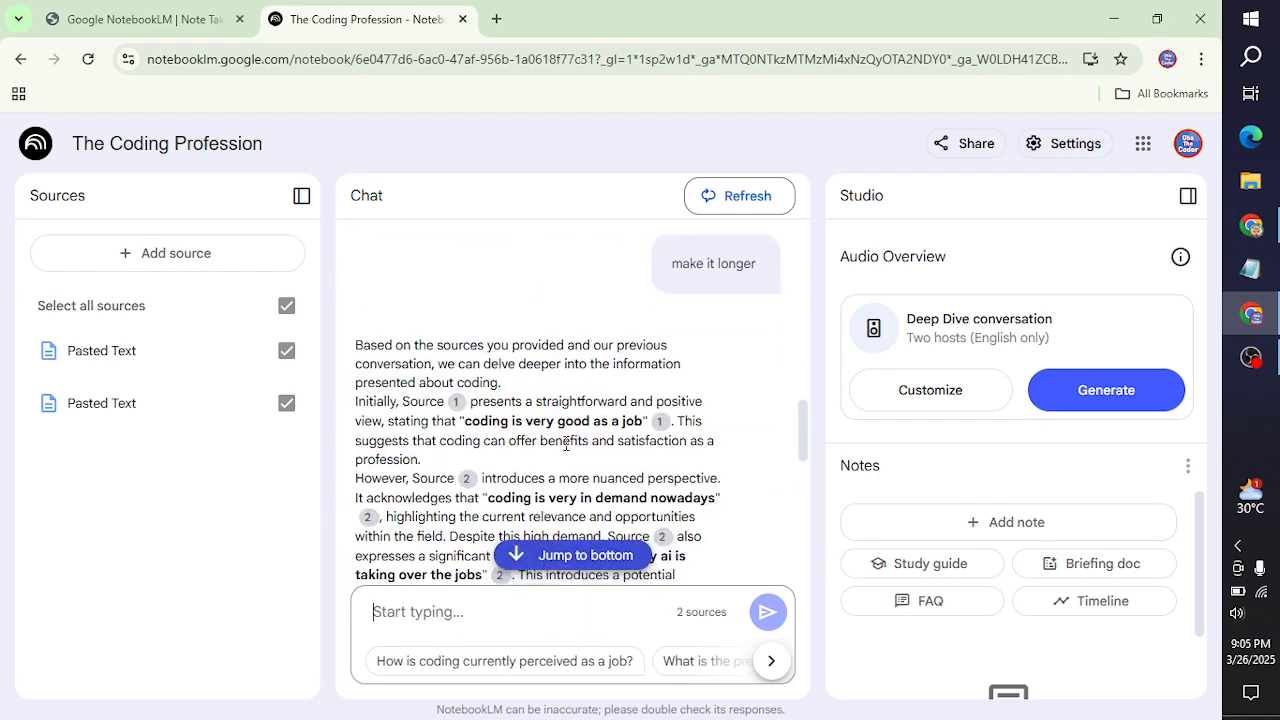
scroll(566, 441, "down", 7)
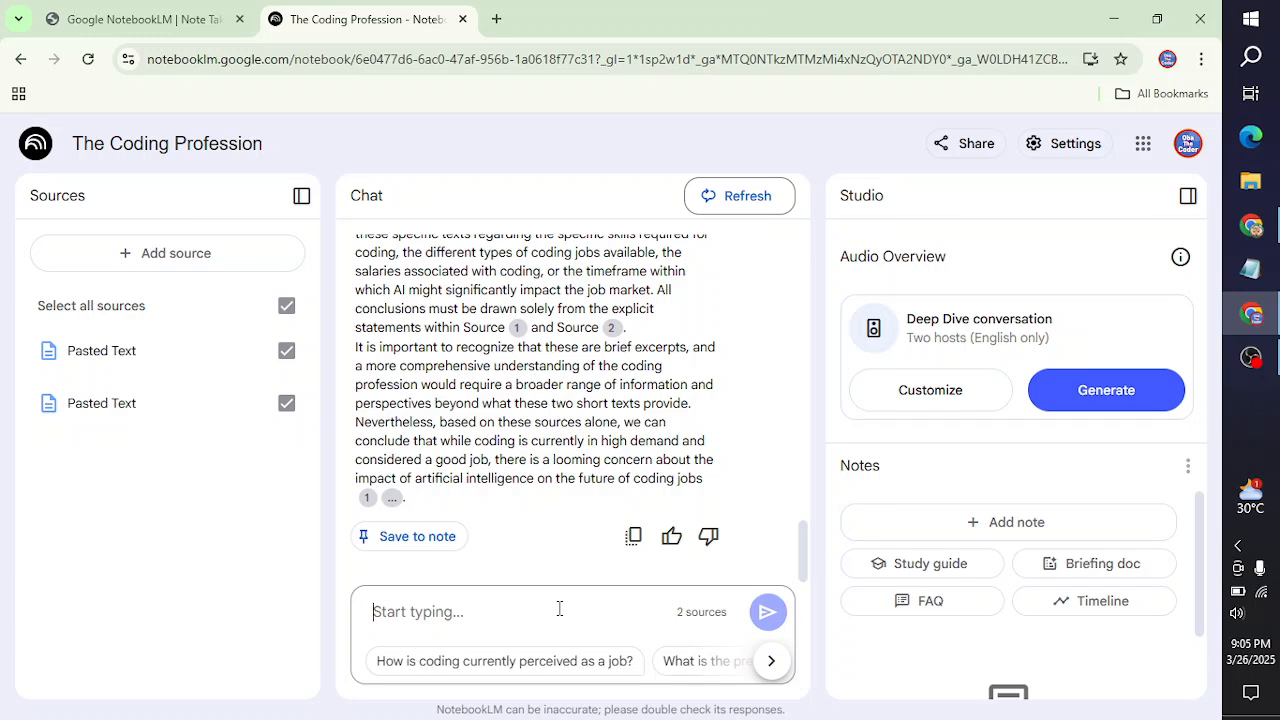
Ask the chat to "make it a little shorter" and read the condensed reply.
type("make it a little shorter")
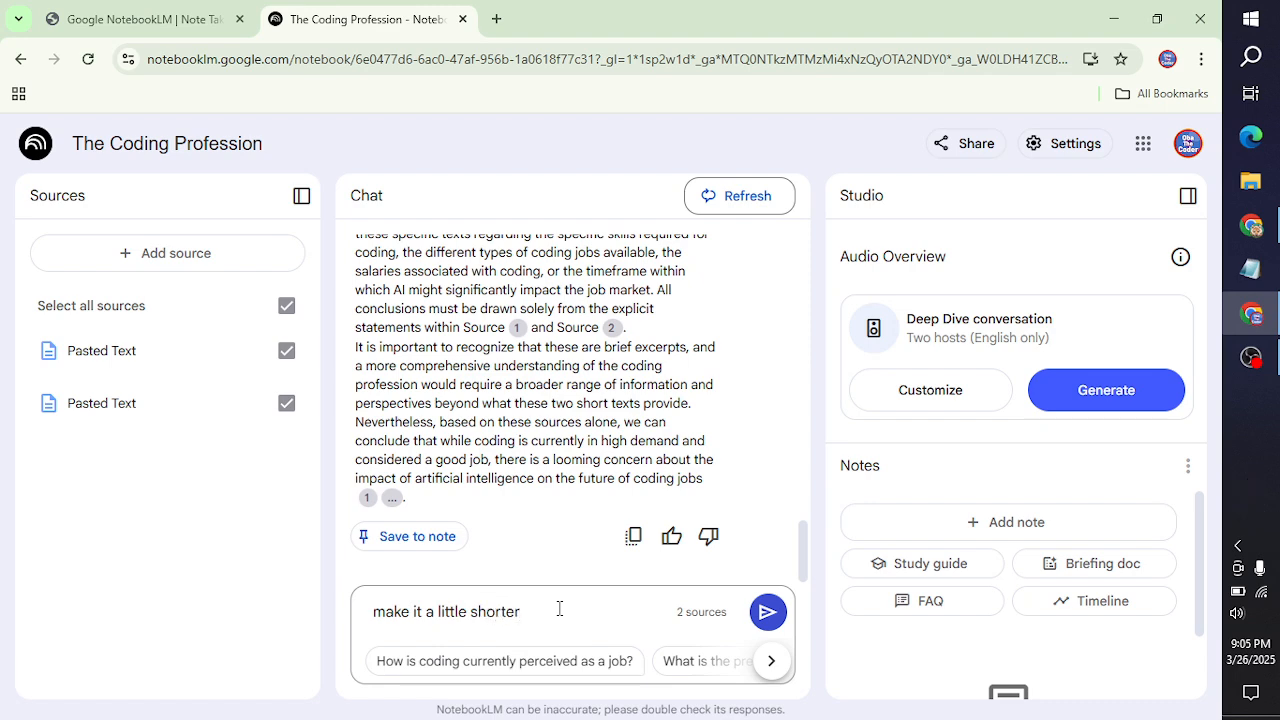
key("Return")
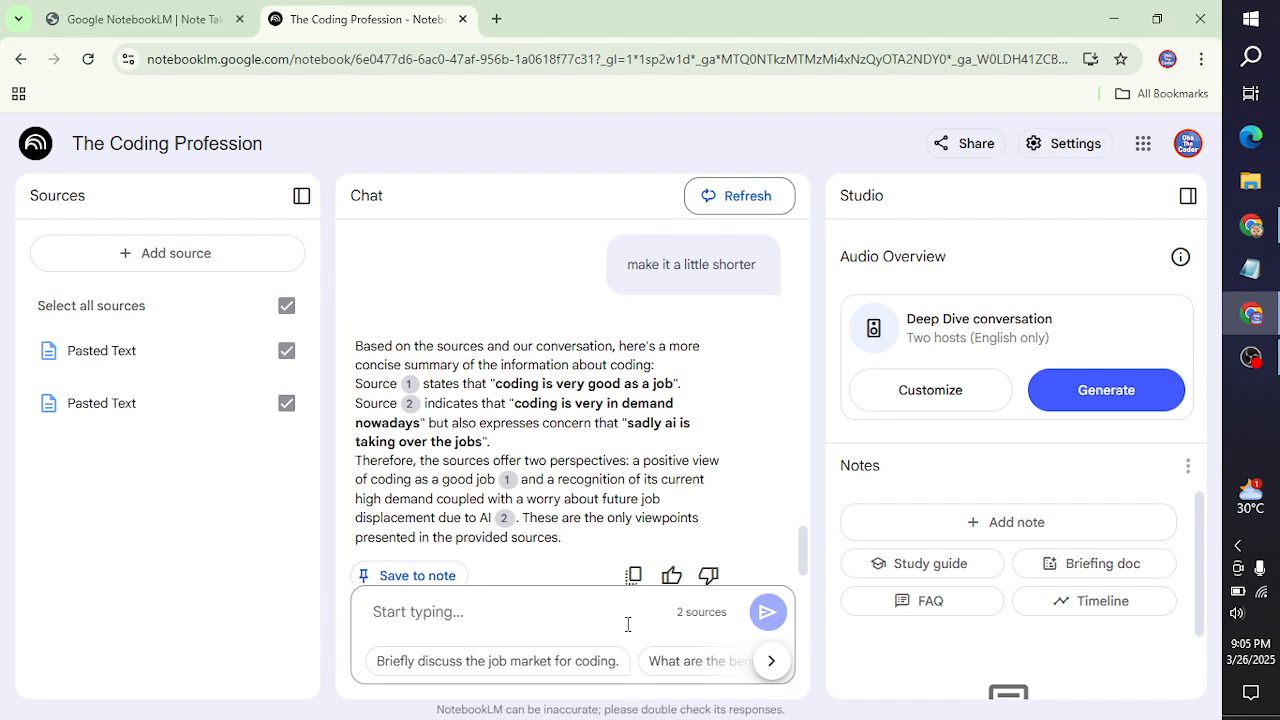
scroll(628, 370, "down", 1)
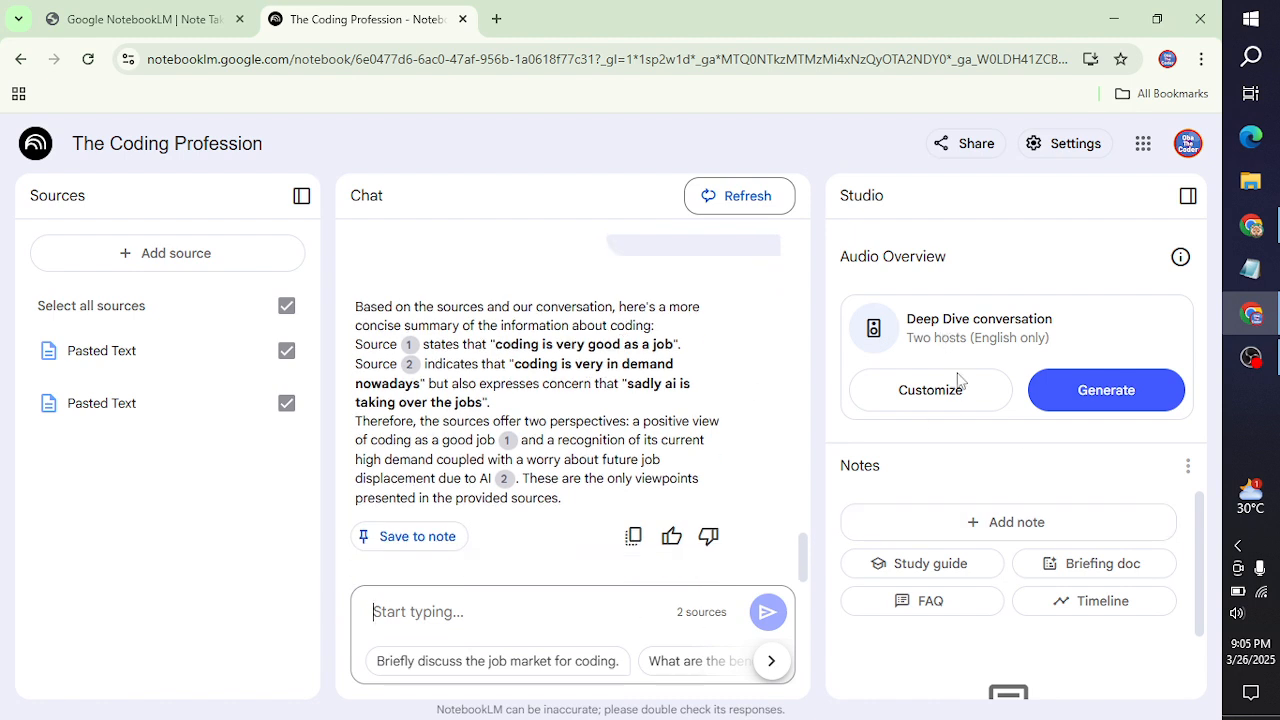
Switch to OBS, mute the Desktop Audio source and return to the NotebookLM notebook in Chrome.
left_click(1250, 358)
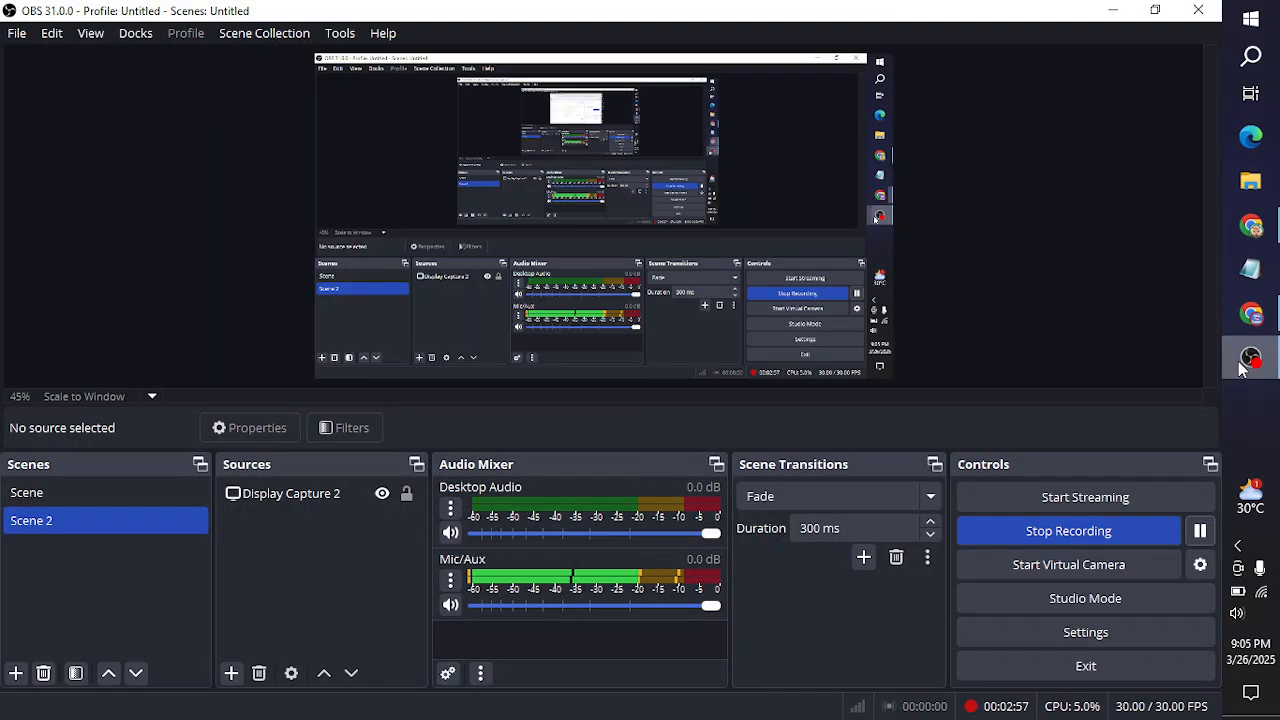
left_click(457, 533)
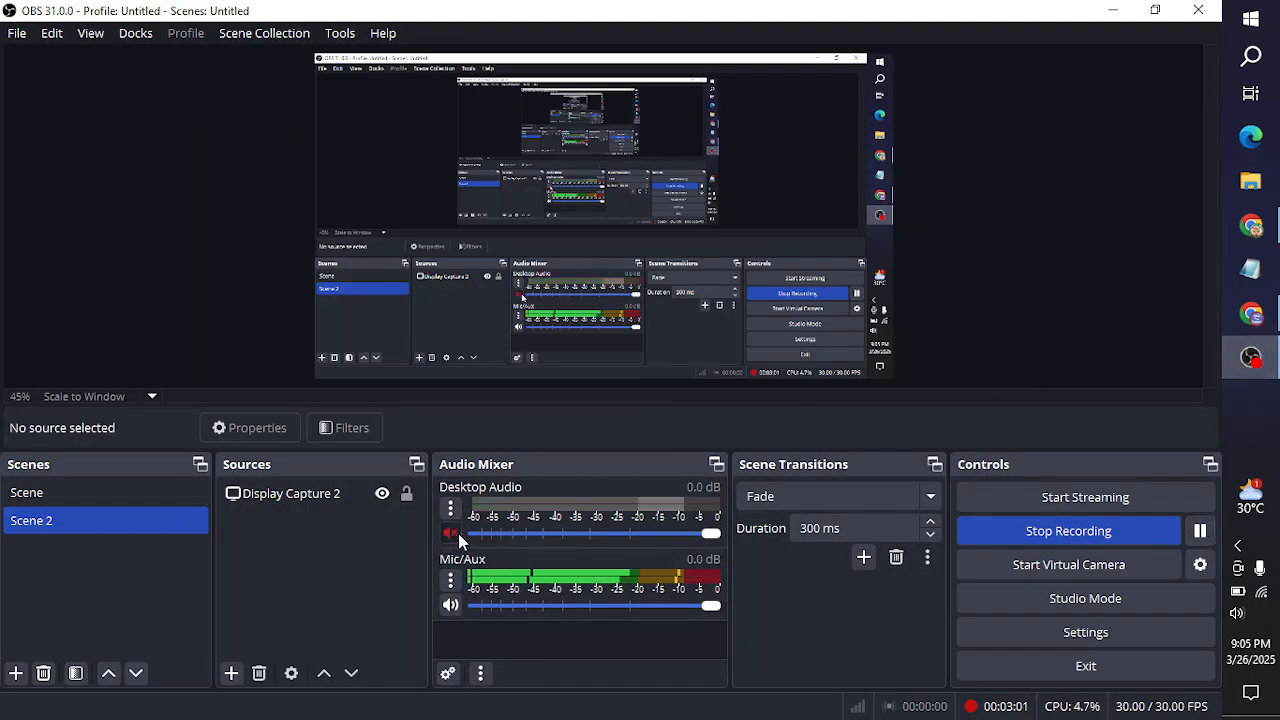
left_click(1250, 314)
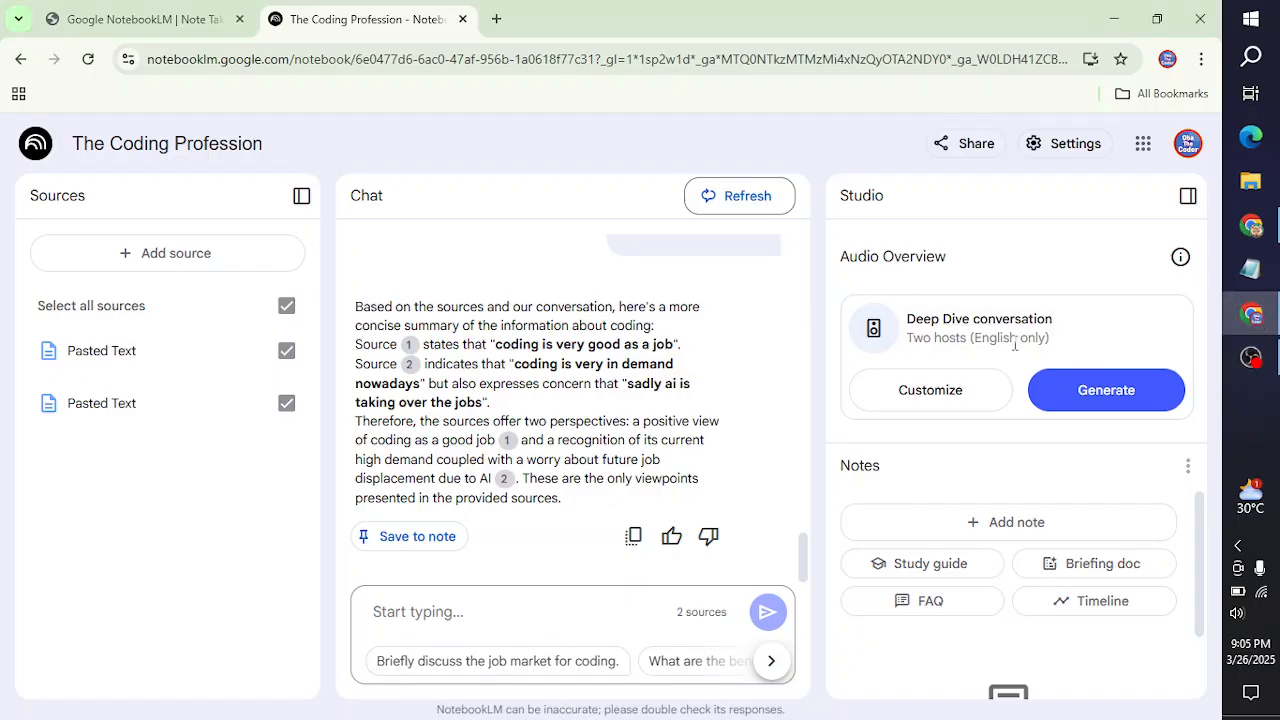
Generate the Deep Dive conversation Audio Overview from both sources, checking OBS before returning to the notebook in Chrome.
left_click(1057, 395)
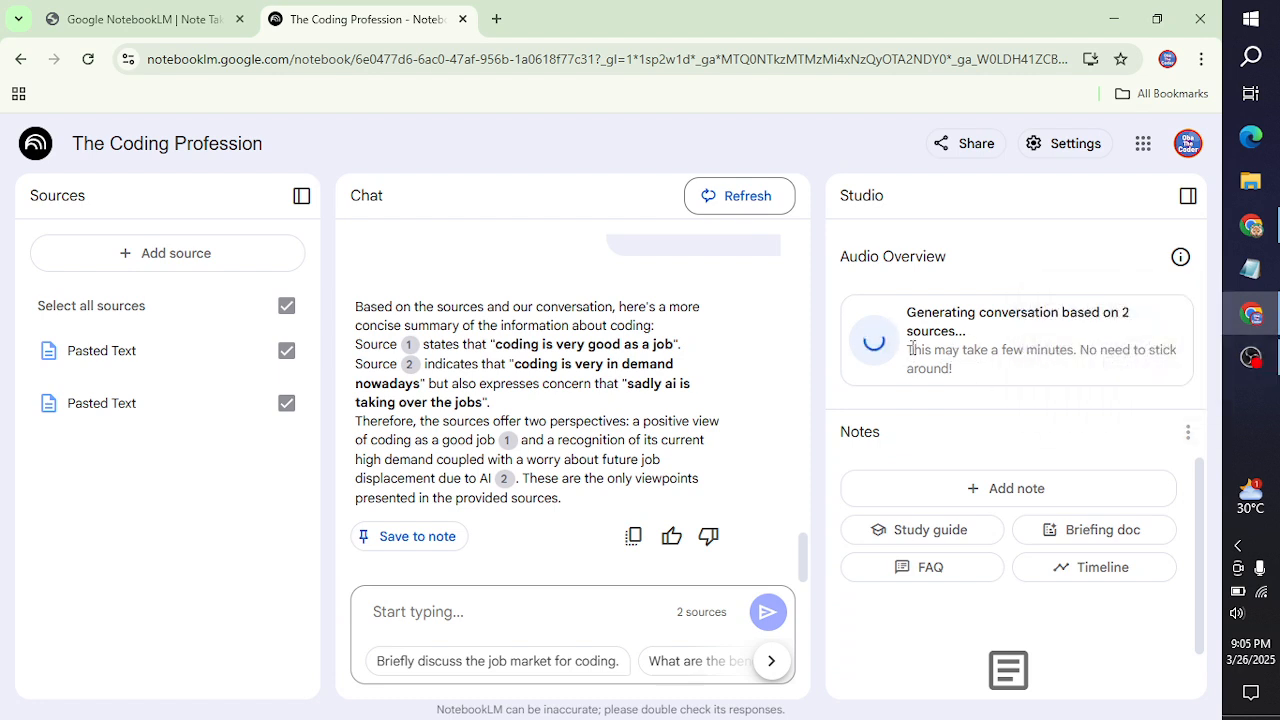
left_click_drag(911, 347, 707, 567)
left_click(1025, 434)
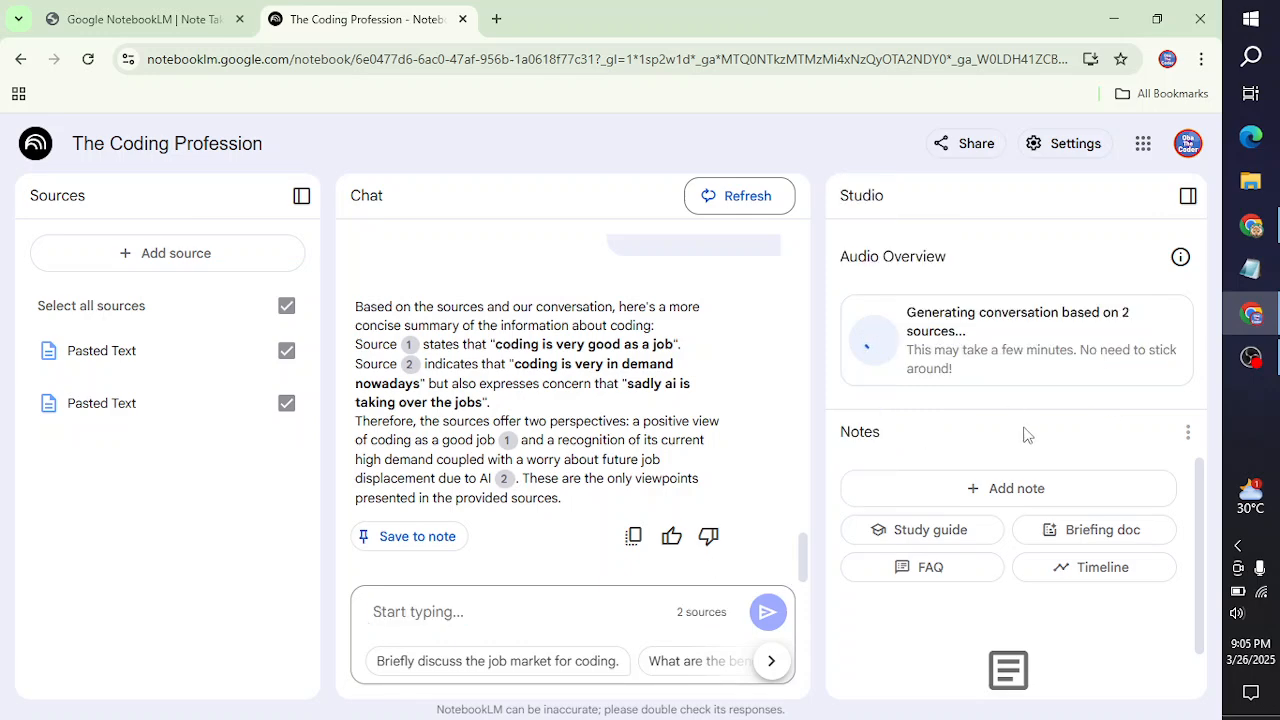
left_click(1258, 358)
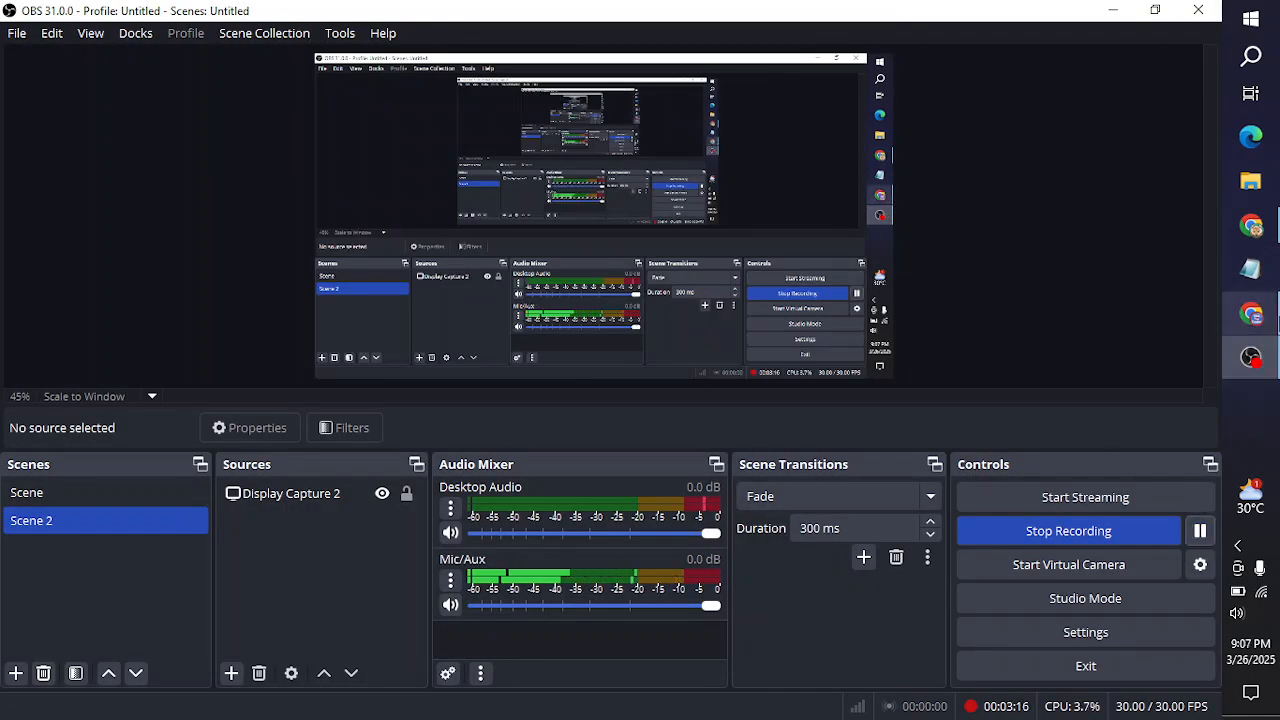
left_click(1255, 316)
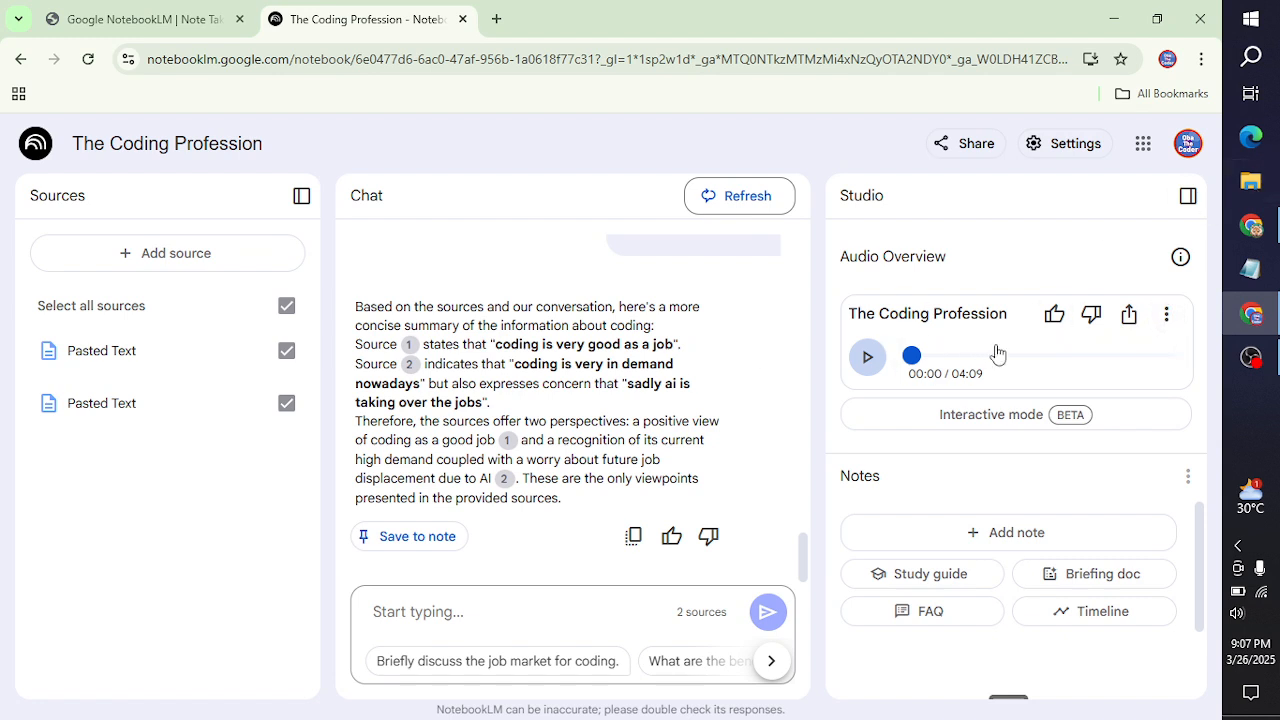
Play the opening seconds of The Coding Profession Audio Overview and pause it.
left_click(866, 360)
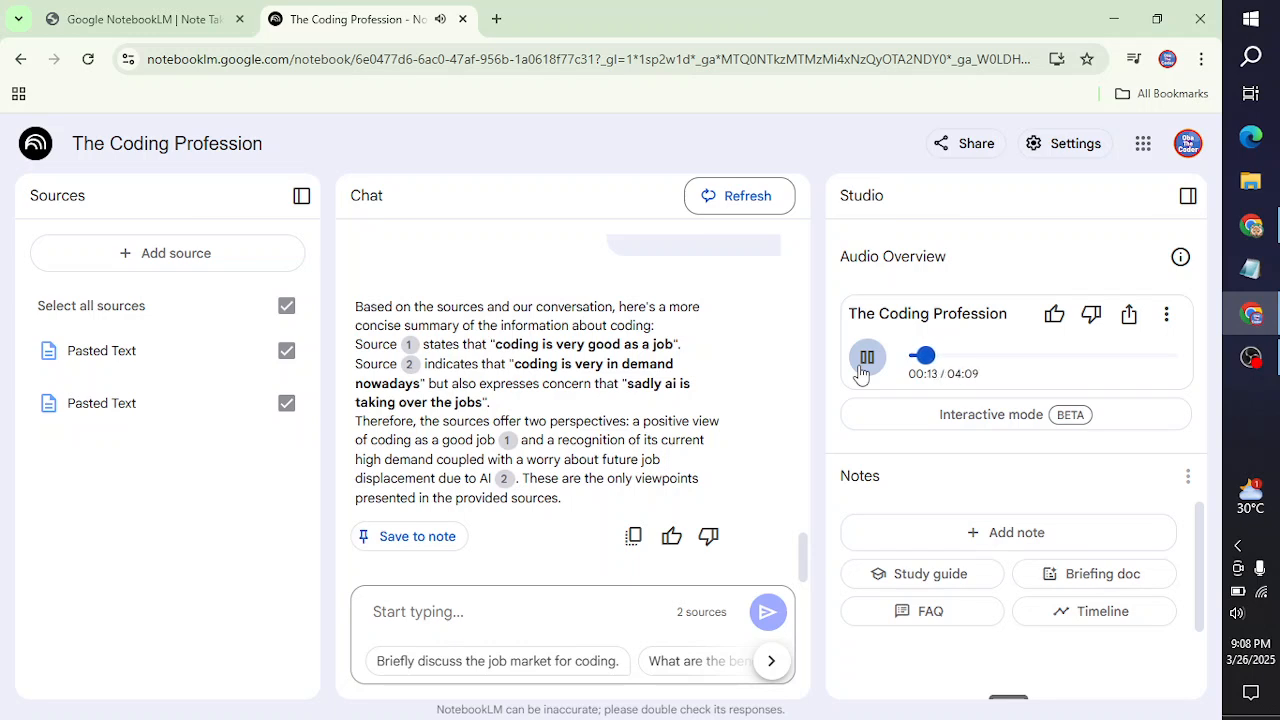
left_click(864, 368)
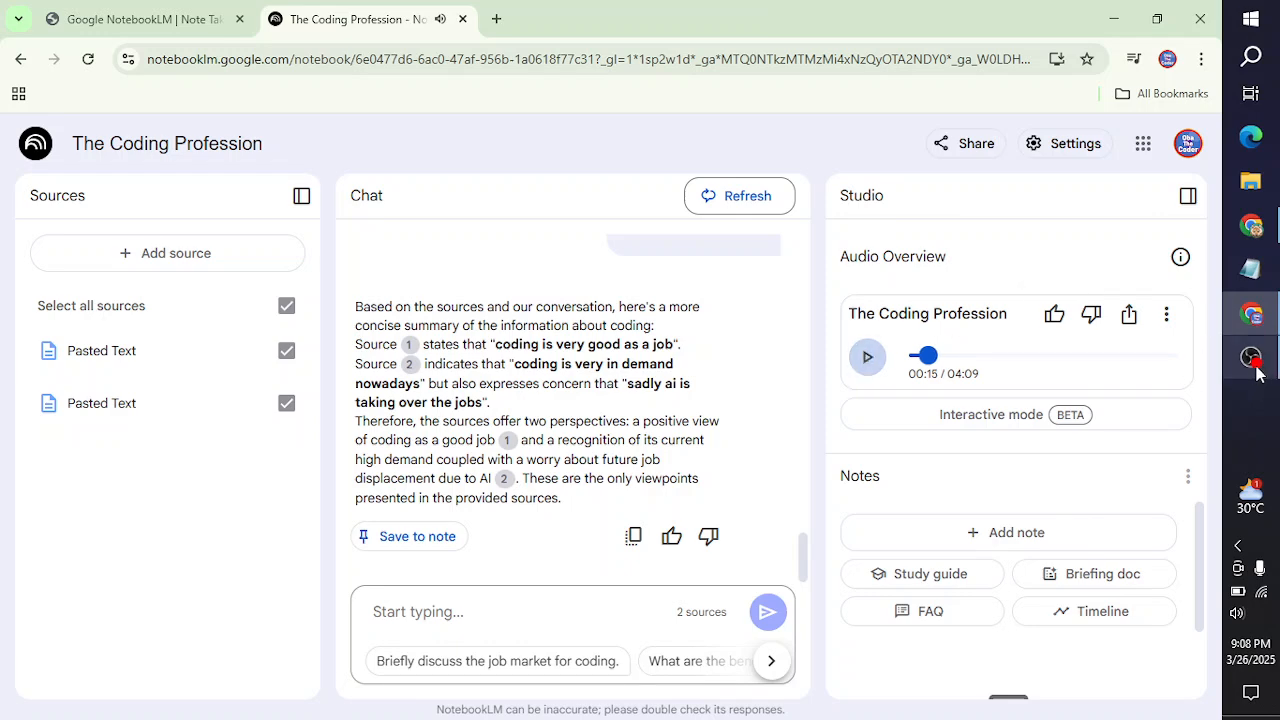
left_click(867, 357)
Check the audio mixer levels in OBS, return to the notebook and rewind the Audio Overview to 00:00.
left_click(1262, 368)
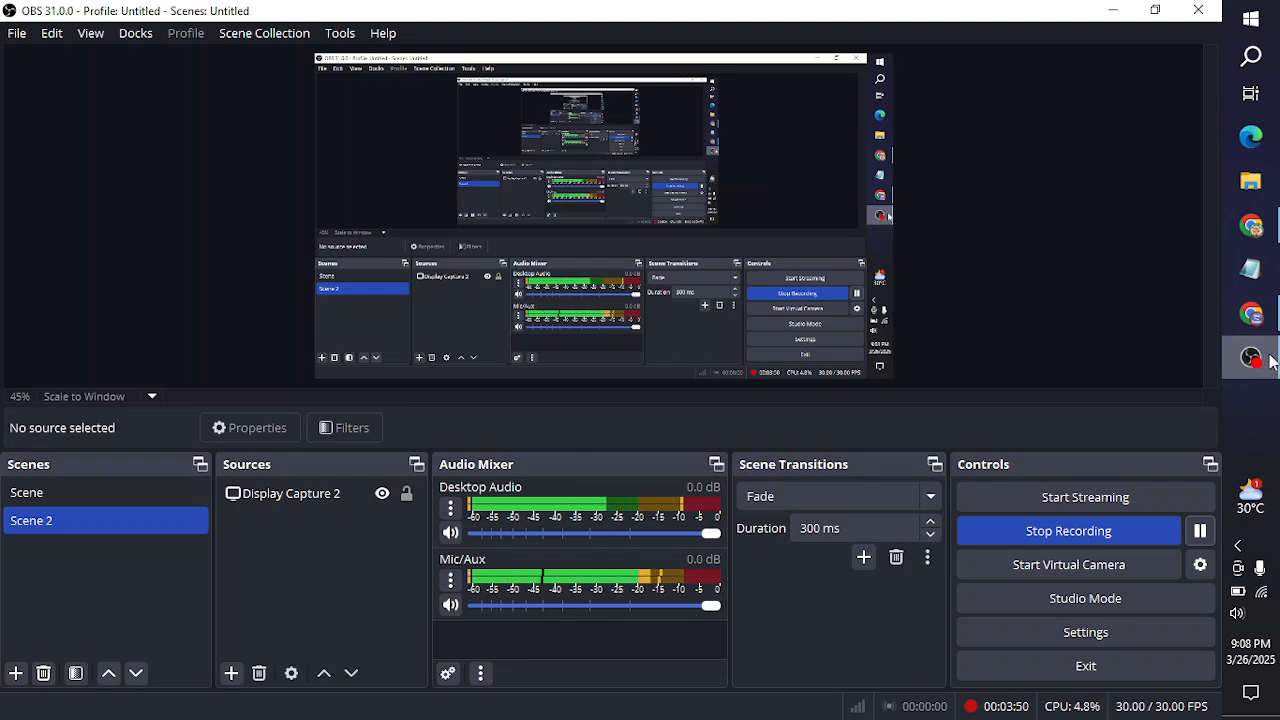
left_click(1262, 360)
left_click(866, 357)
left_click_drag(938, 357, 893, 425)
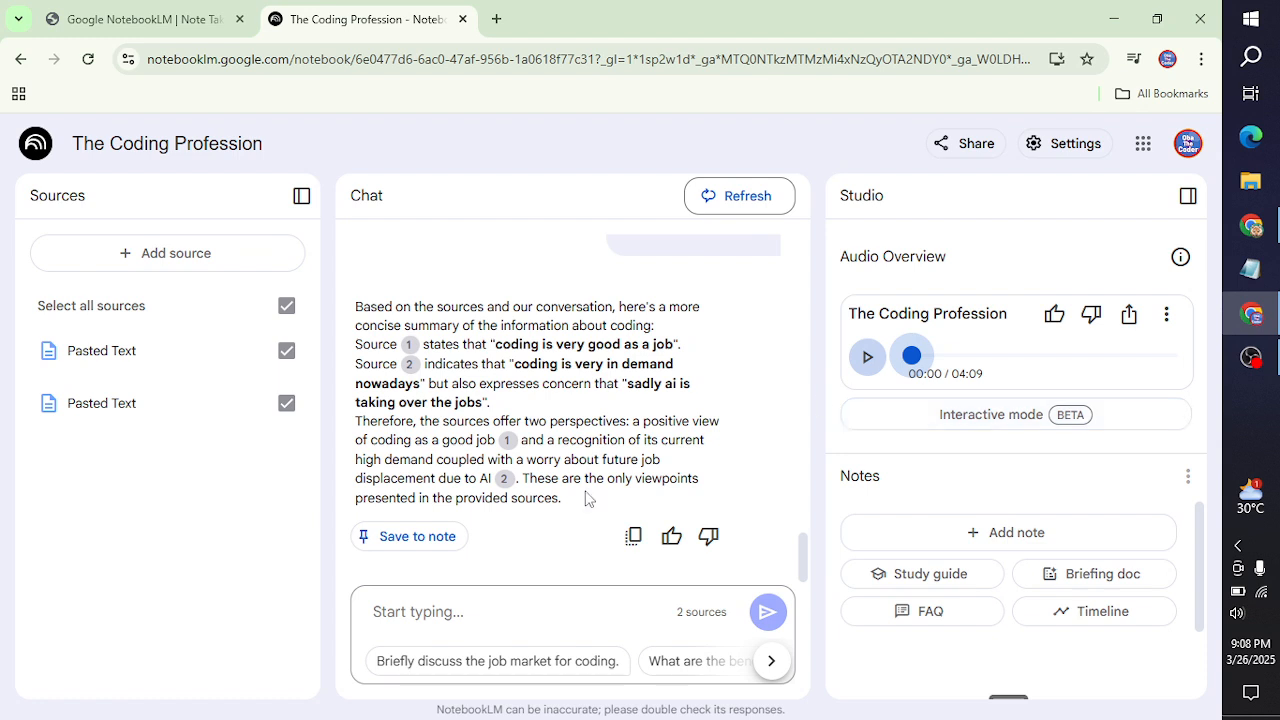
Open the Audio Overview in Interactive mode, listen to the two hosts and return to the main Studio view.
left_click(1070, 418)
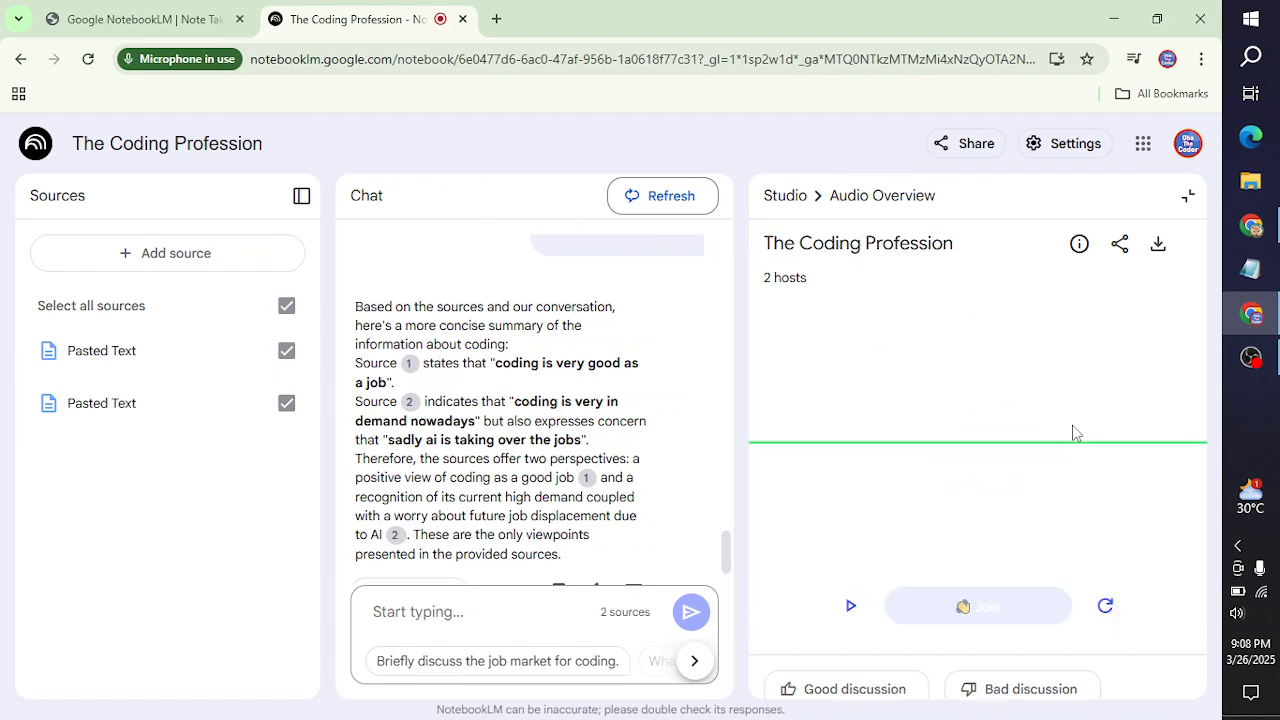
left_click(848, 605)
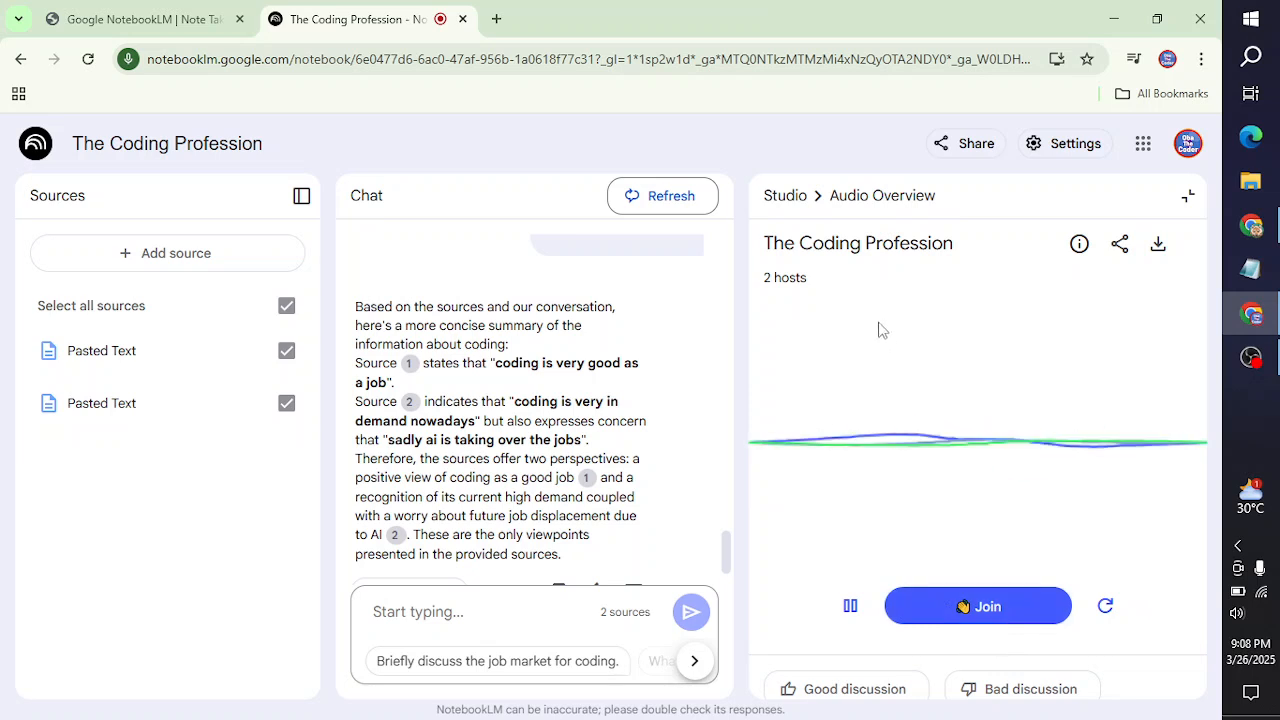
left_click(1189, 202)
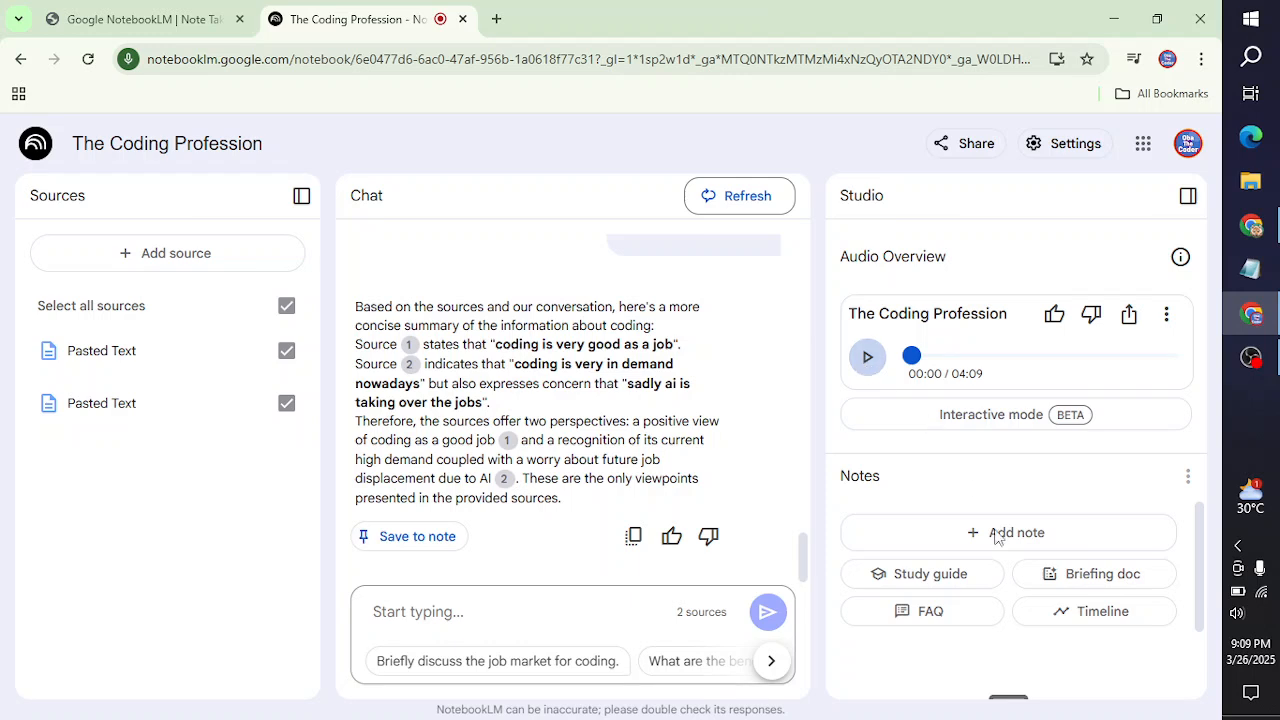
Enter the random text "asdfghjklpoiuygfdsz" as a chat message.
left_click(533, 625)
type("asdfghjk")
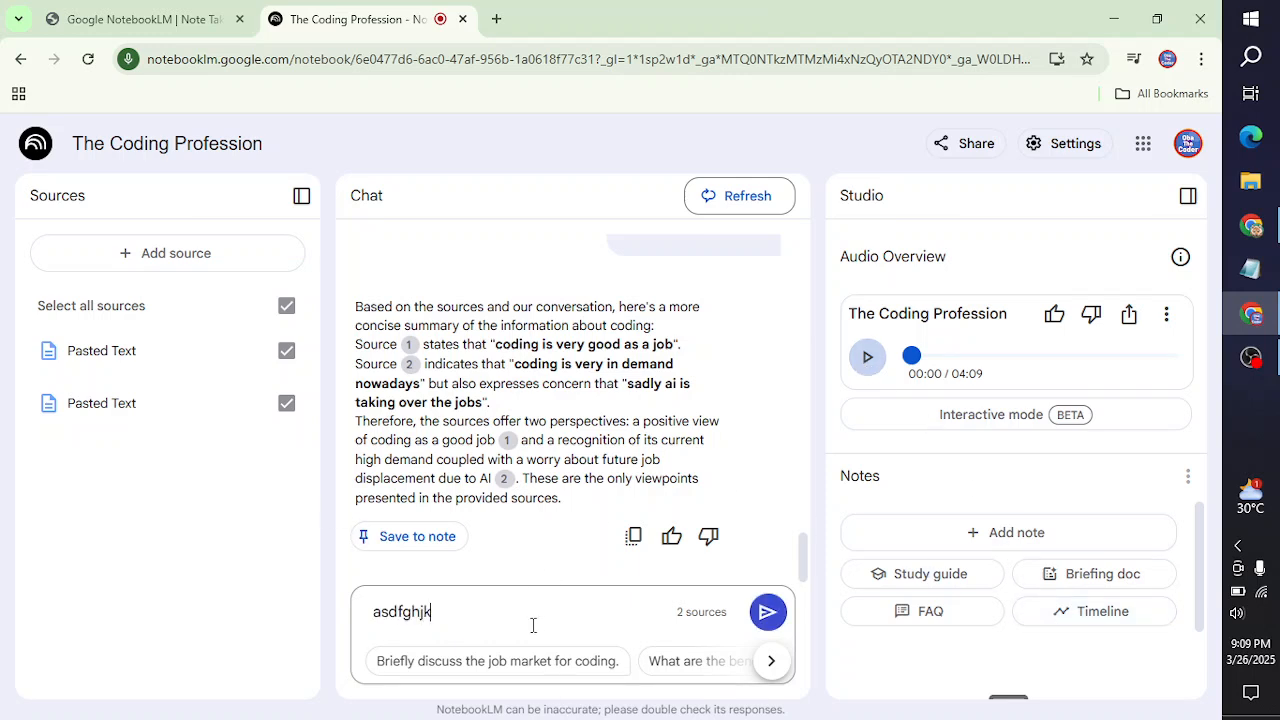
type("lpoiuygfdsz")
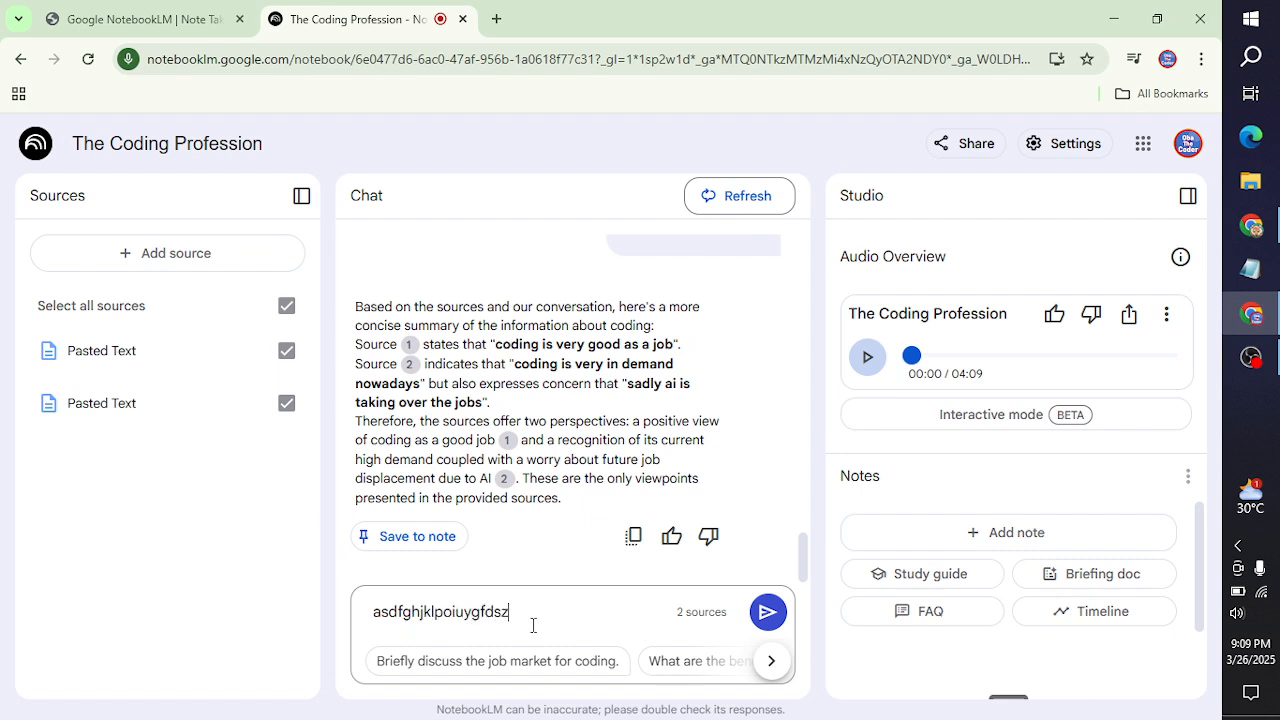